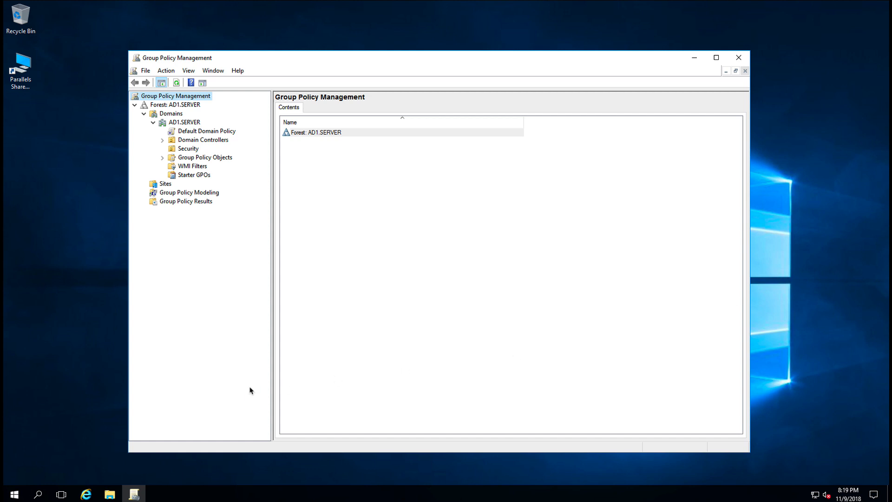
Open an administrator Command Prompt (cmd) and place its window over the Group Policy Management console
left_click(16, 496)
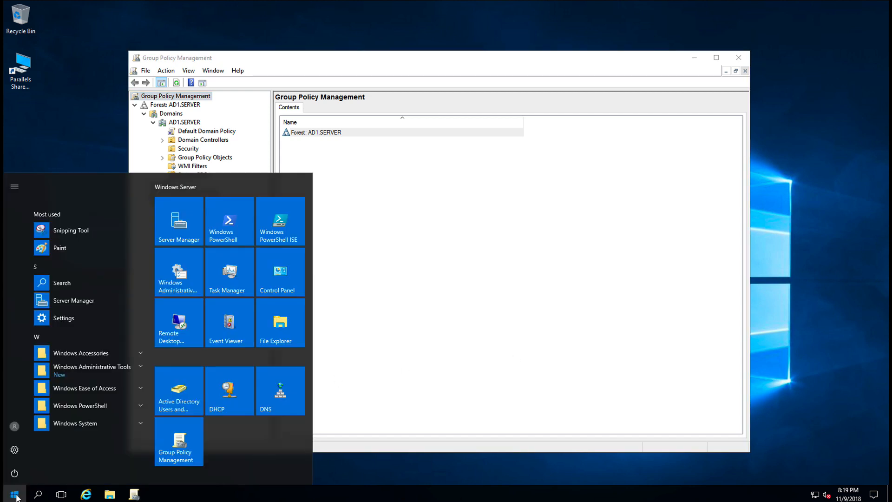
left_click(17, 497)
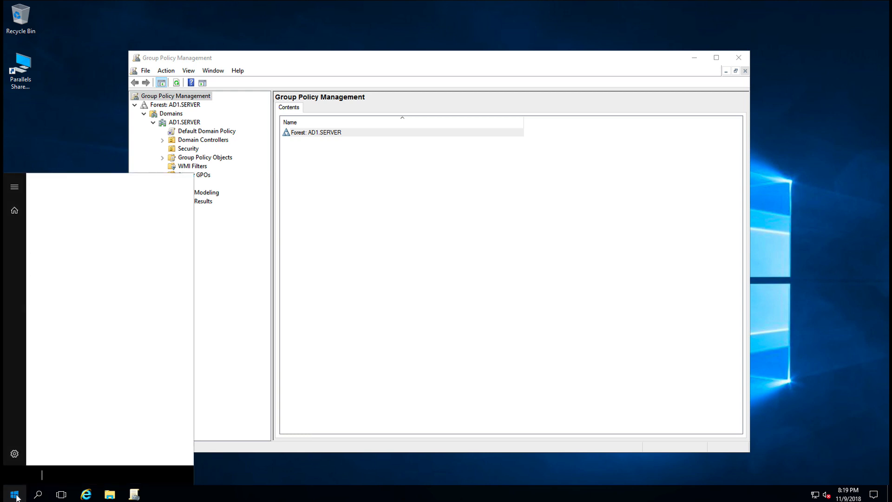
type("cmd")
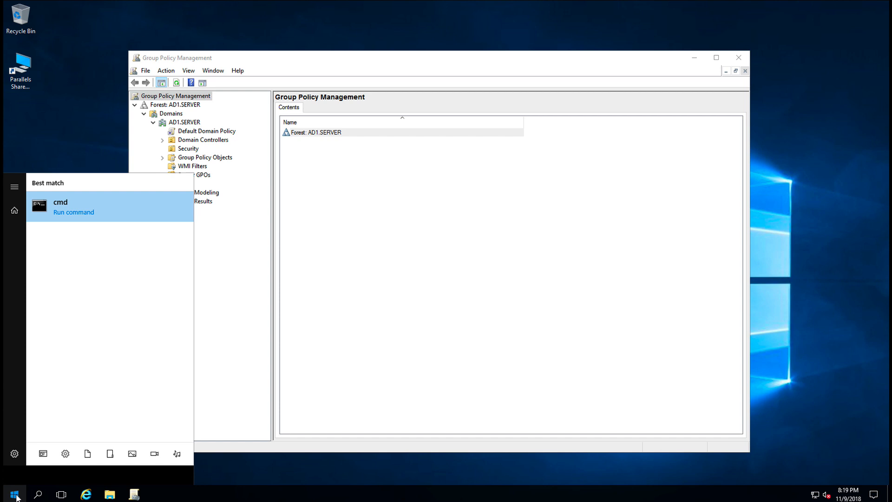
key("Return")
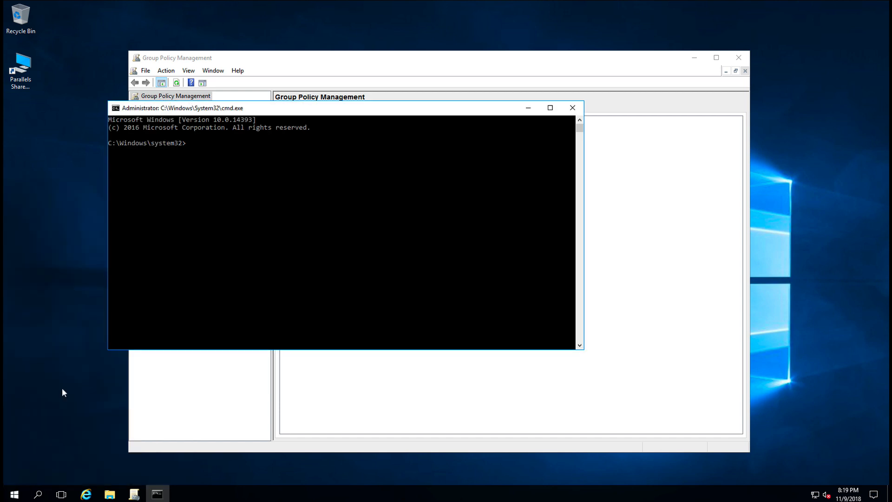
left_click_drag(269, 110, 332, 126)
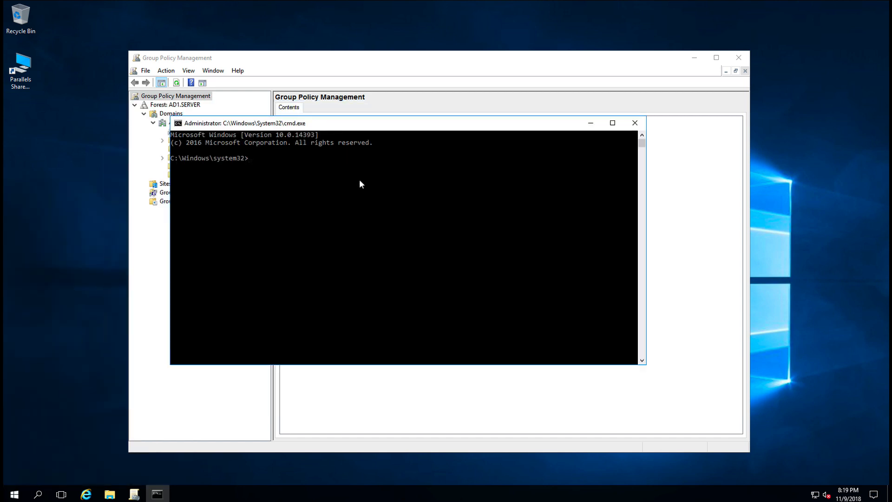
Try to run "result /H result.html" from the C:\Windows\system32 folder
type("result /H result.html")
key("Return")
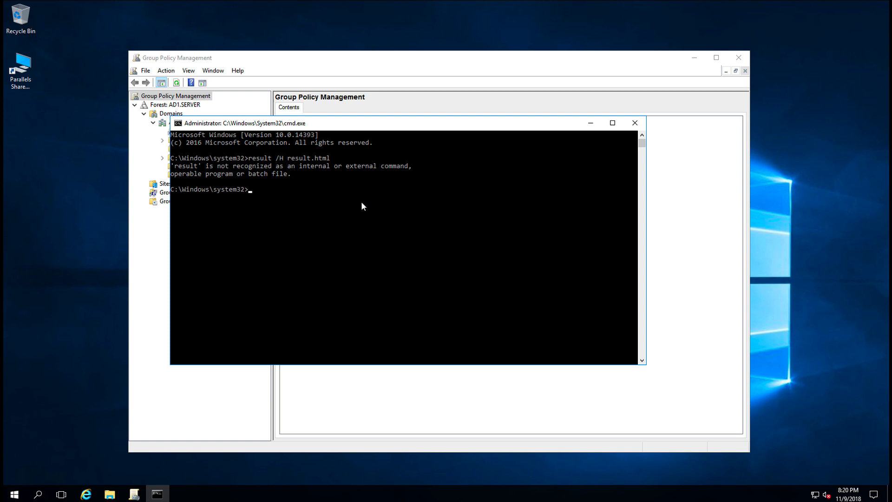
Move up two directory levels from C:\Windows\system32 to the root of the C: drive
type("cd ..")
key("Return")
type("cd..")
key("Return")
Generate an HTML Group Policy results report in C:\ with the command "gpresult /H result.html"
type("result /H result.html")
key("Return")
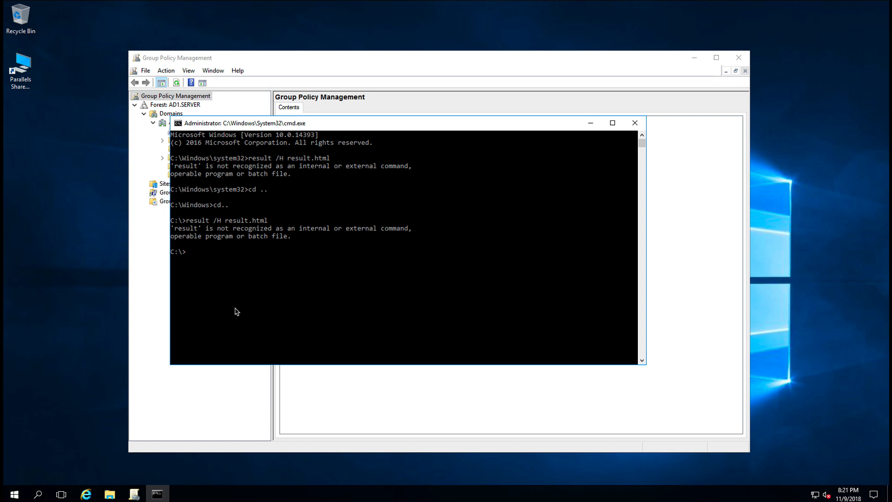
left_click(189, 259)
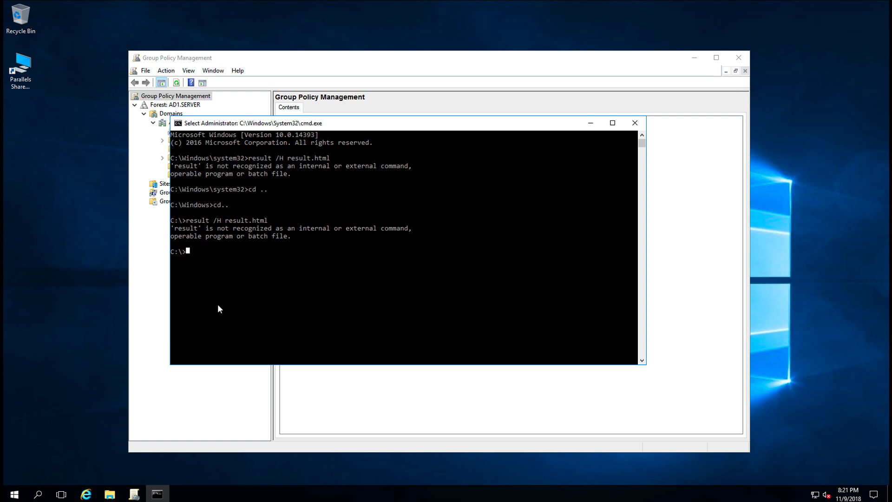
type("gp")
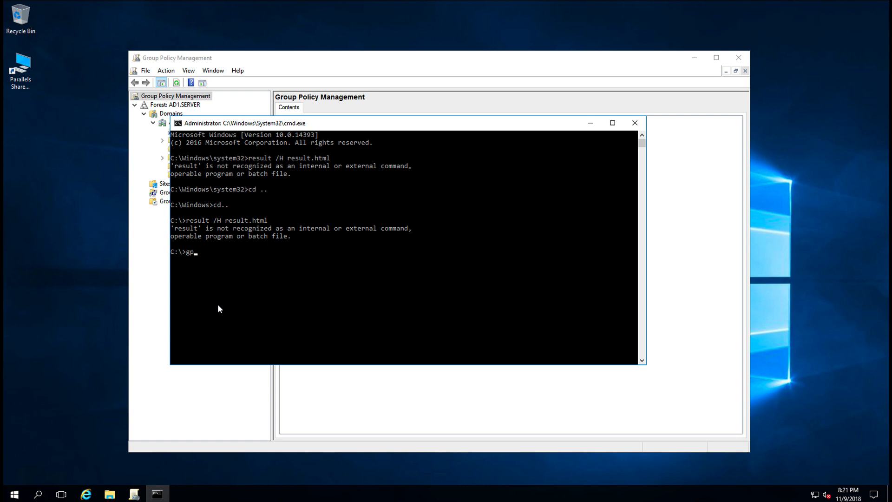
type("result /H result.html")
key("Return")
Open result.html from the Command Prompt, maximize the browser window and read the report through to the denied GPOs under User Details
type("res")
key("Tab")
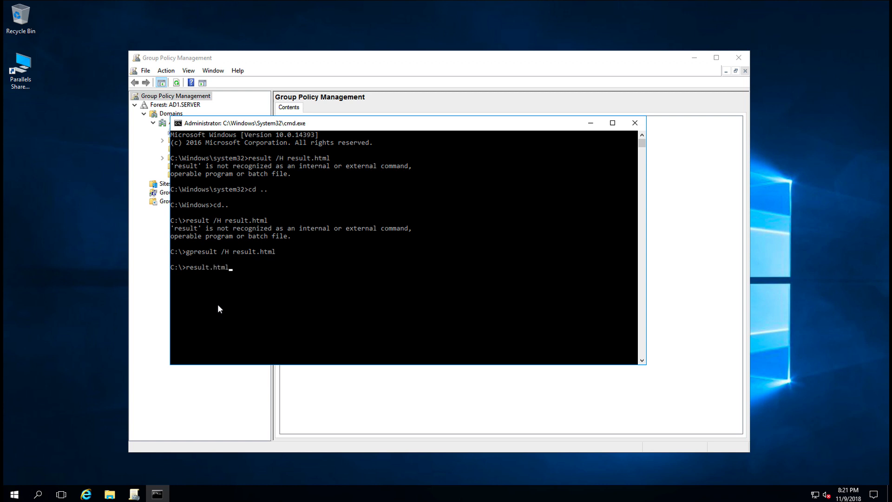
key("Return")
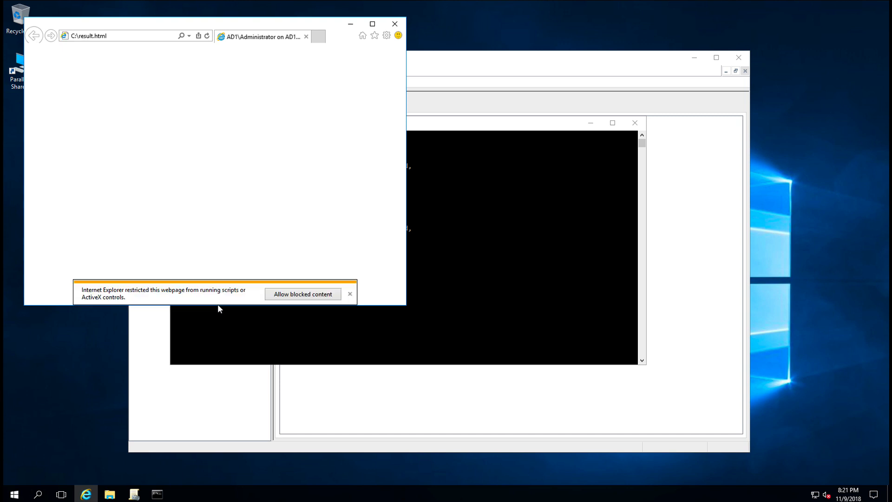
left_click(373, 24)
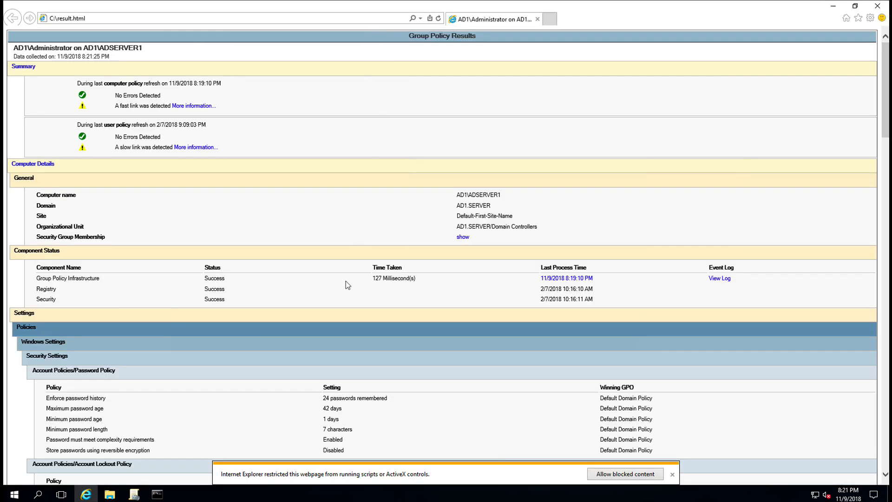
left_click(345, 282)
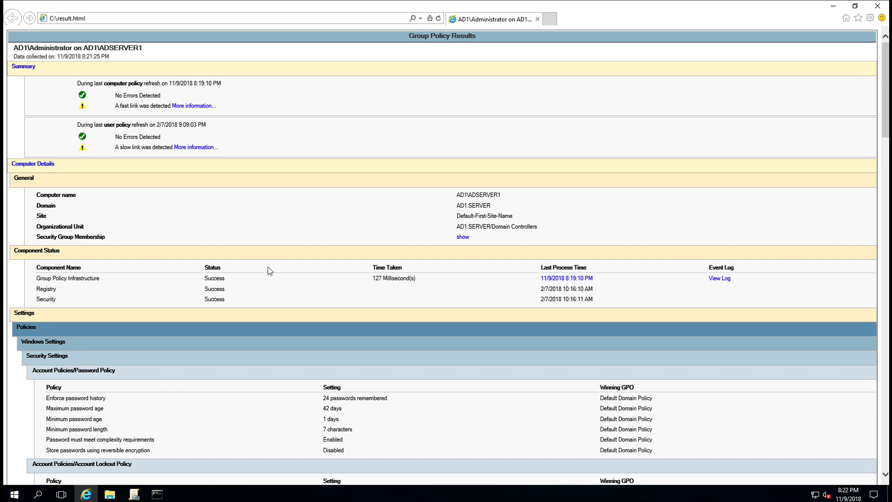
scroll(283, 279, "down", 20)
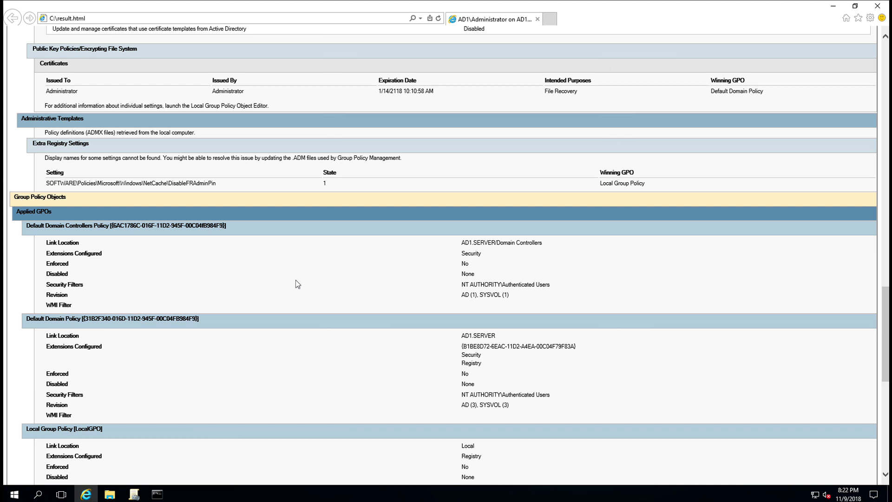
scroll(297, 284, "down", 3)
scroll(297, 284, "down", 5)
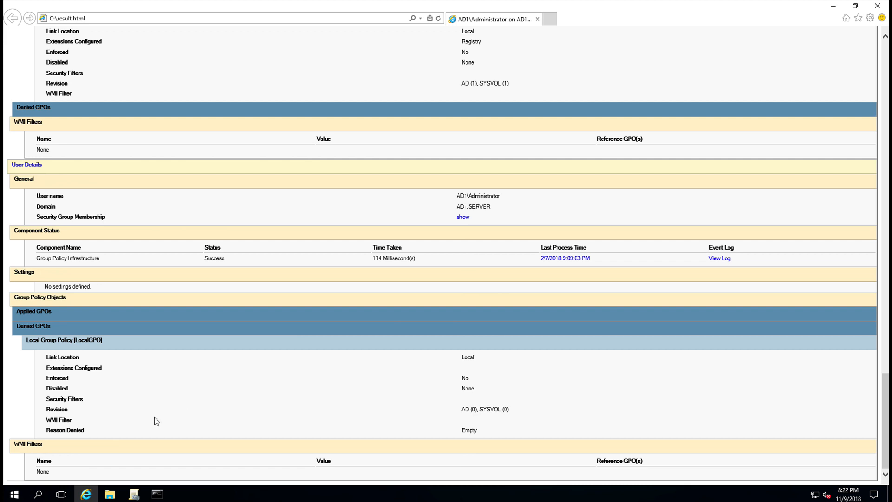
Open Active Directory Users and Computers and look through the accounts and groups in the Users container
left_click(14, 495)
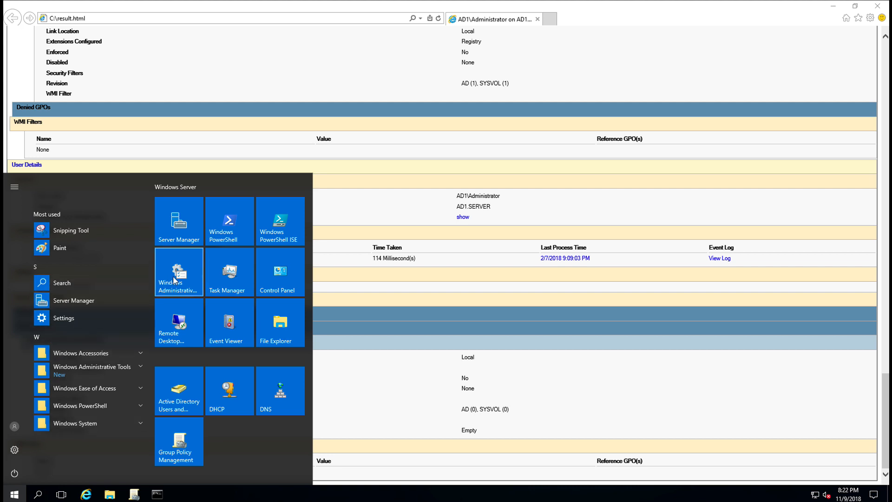
left_click(184, 393)
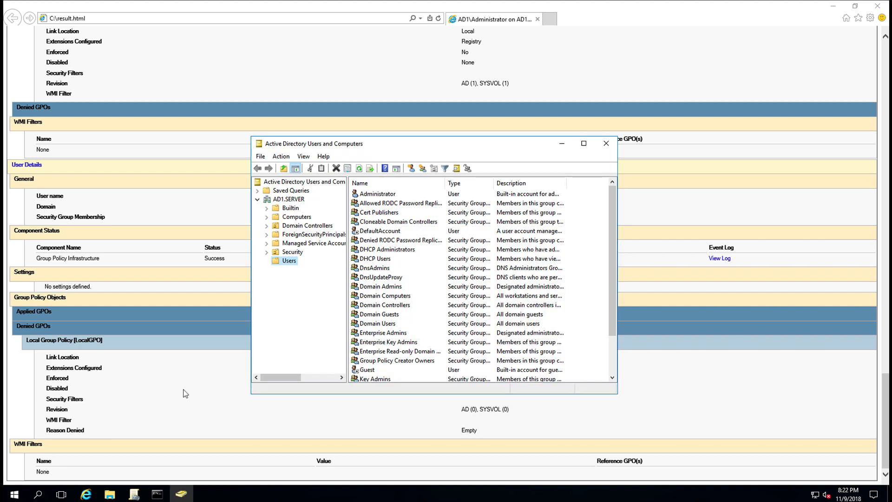
left_click_drag(388, 146, 350, 113)
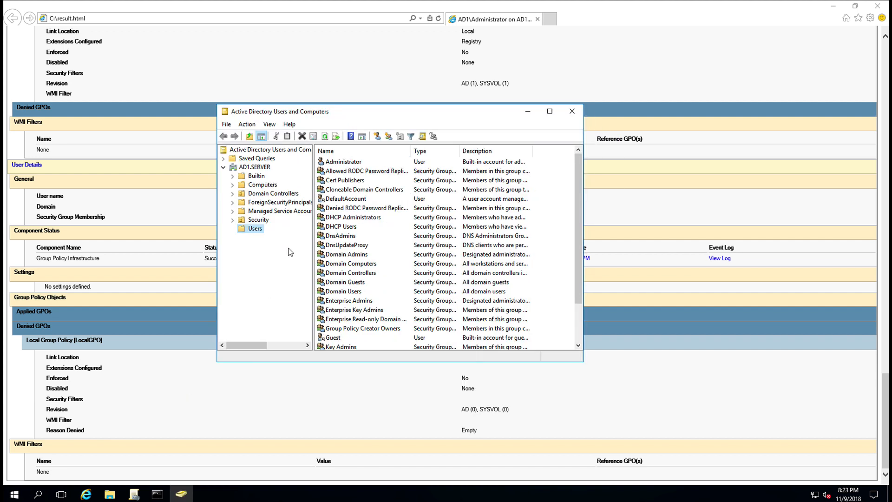
scroll(363, 275, "down", 2)
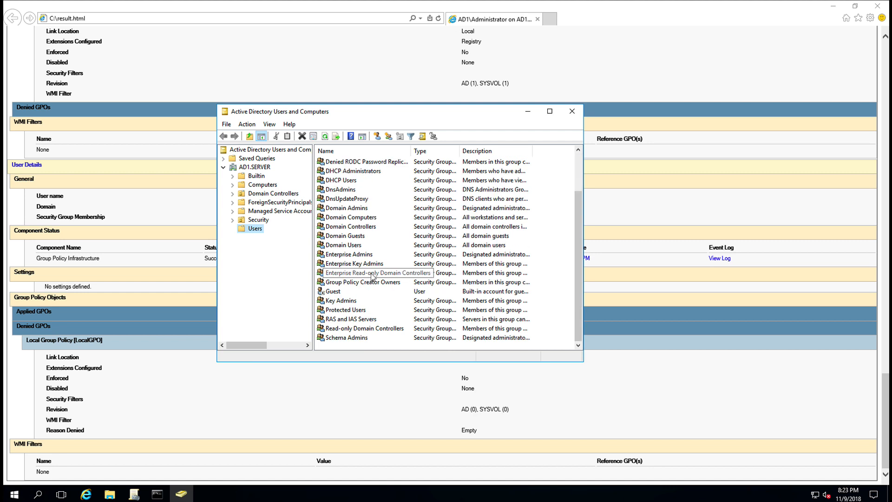
scroll(371, 276, "up", 2)
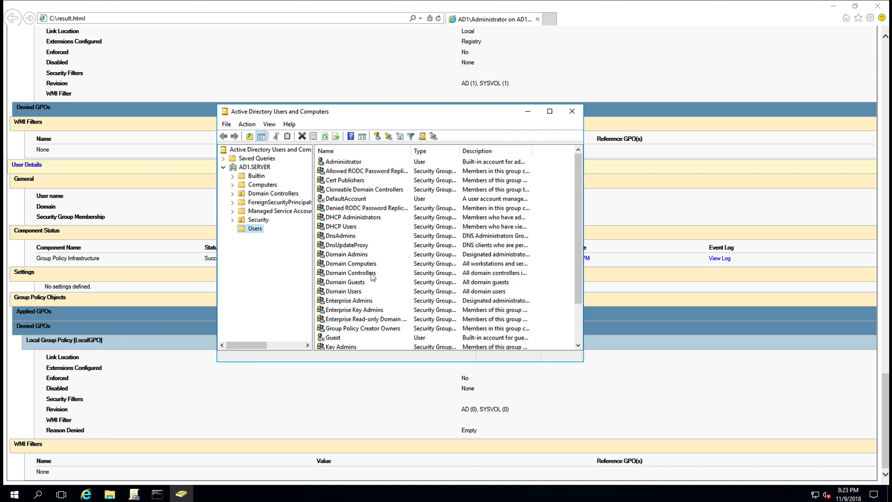
Inspect the Account and Profile properties of the Administrator user, including the logon script field, and close Active Directory Users and Computers without changes
right_click(345, 163)
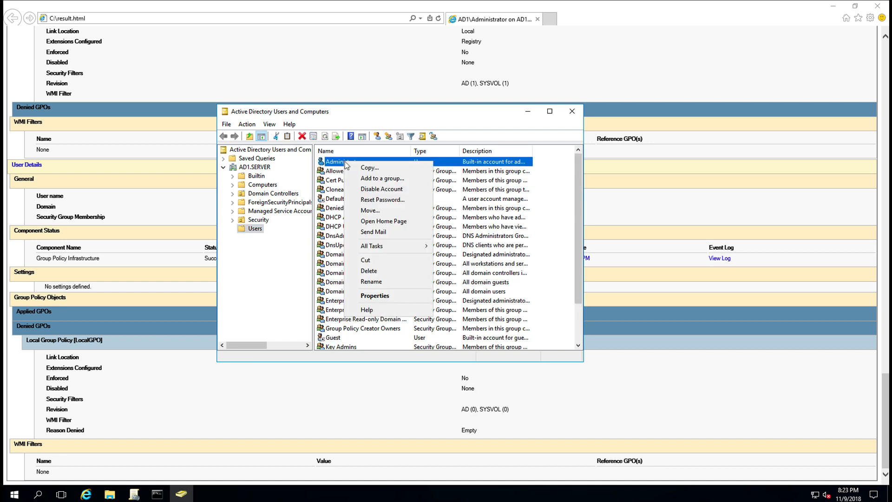
left_click(372, 296)
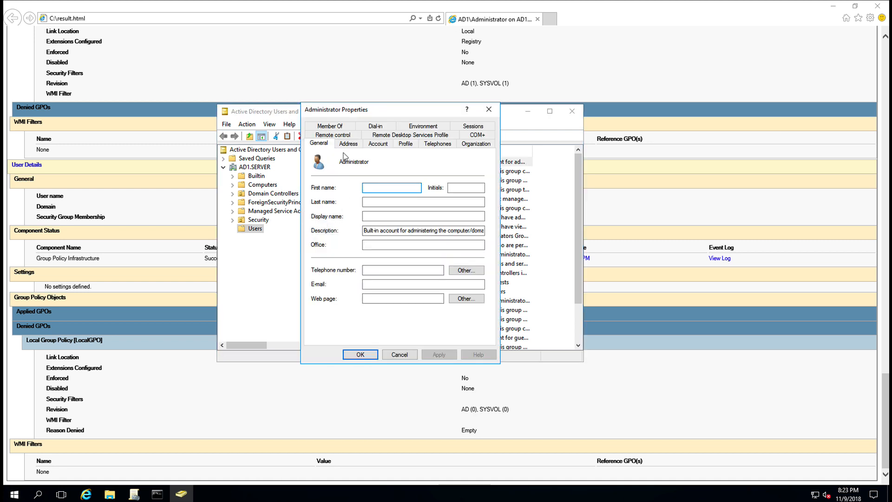
left_click(379, 144)
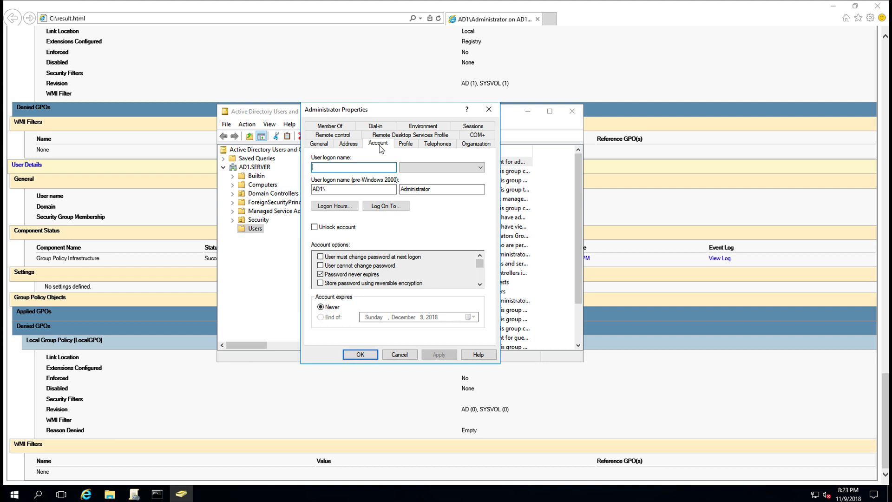
left_click(404, 144)
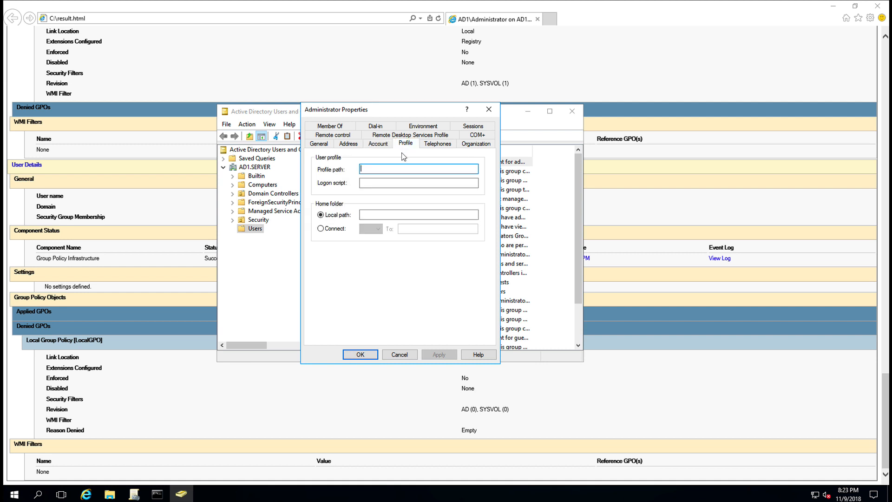
left_click(379, 183)
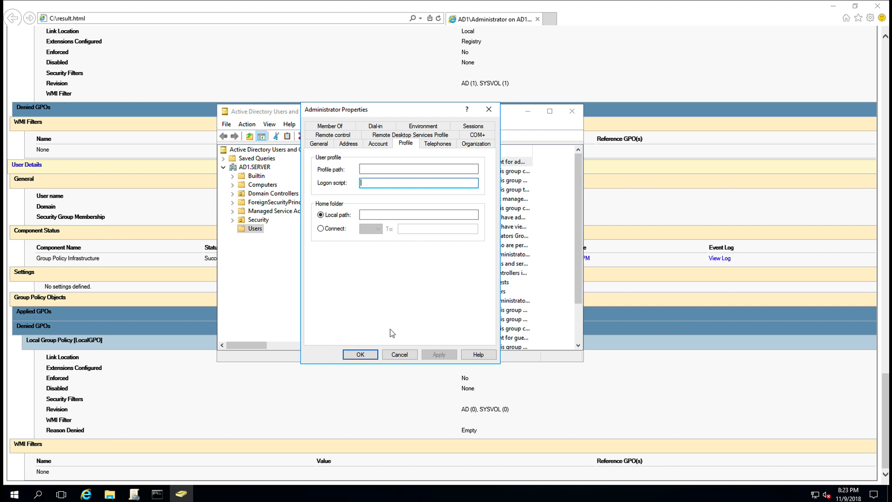
left_click(399, 355)
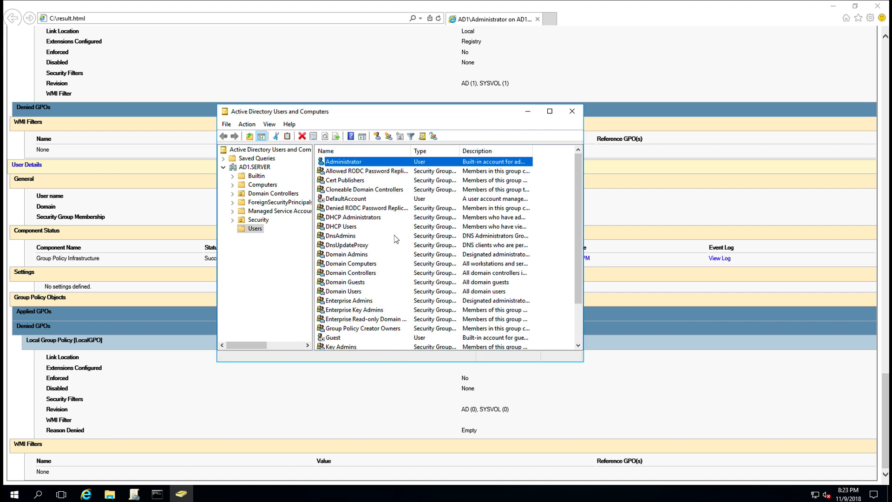
left_click(572, 111)
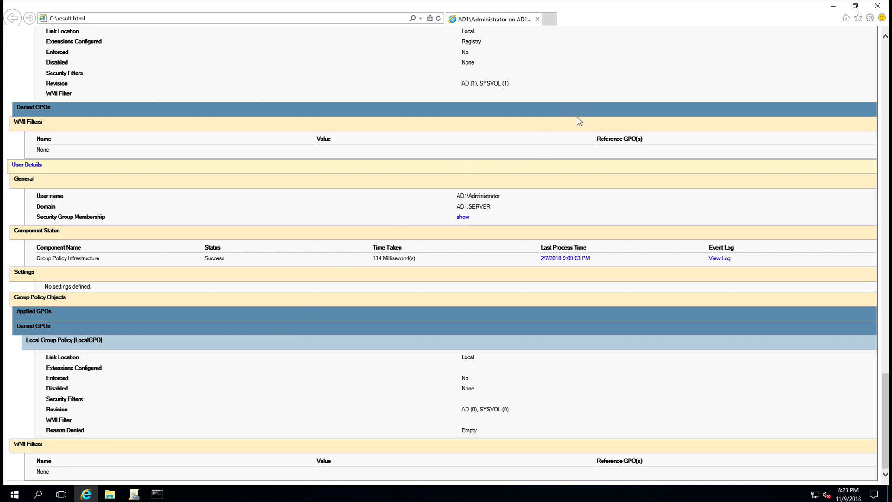
Minimize the report's browser window, close the Command Prompt and bring Group Policy Management to the front
left_click(833, 6)
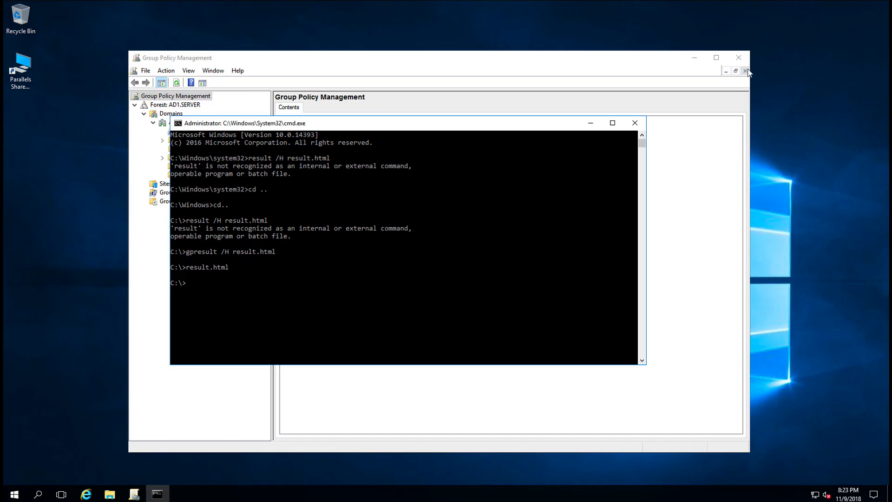
left_click(635, 124)
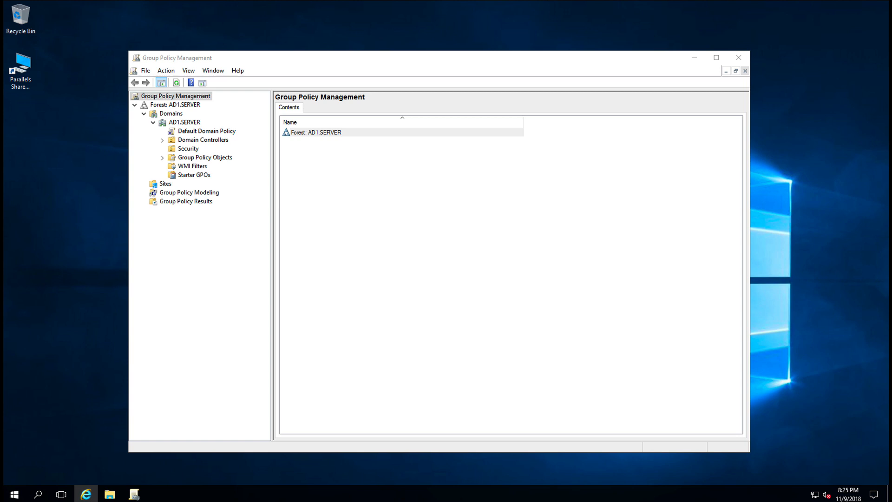
left_click(139, 494)
left_click(139, 494)
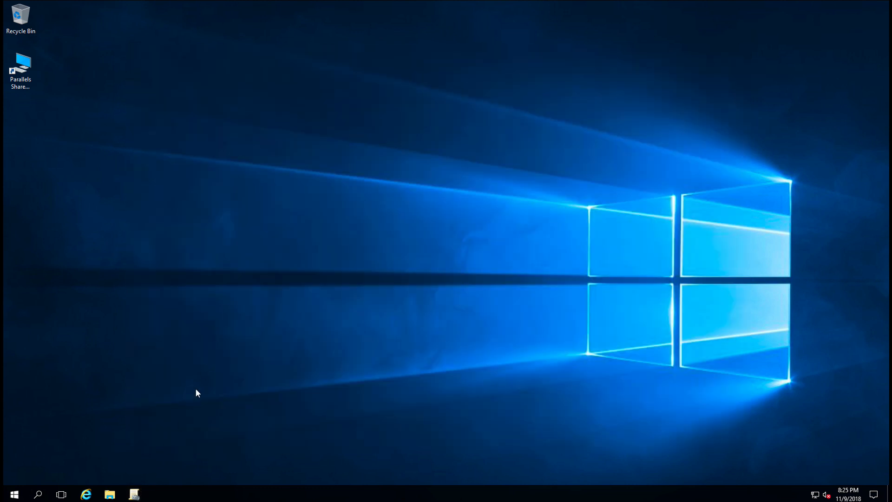
left_click(134, 495)
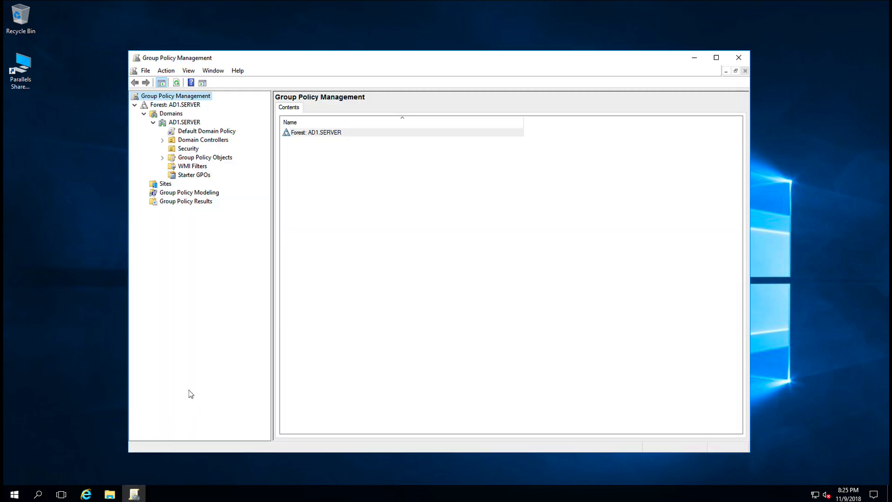
Return to the result.html report in Internet Explorer, review it from Summary to the final WMI Filters section, and reload the page
left_click(86, 495)
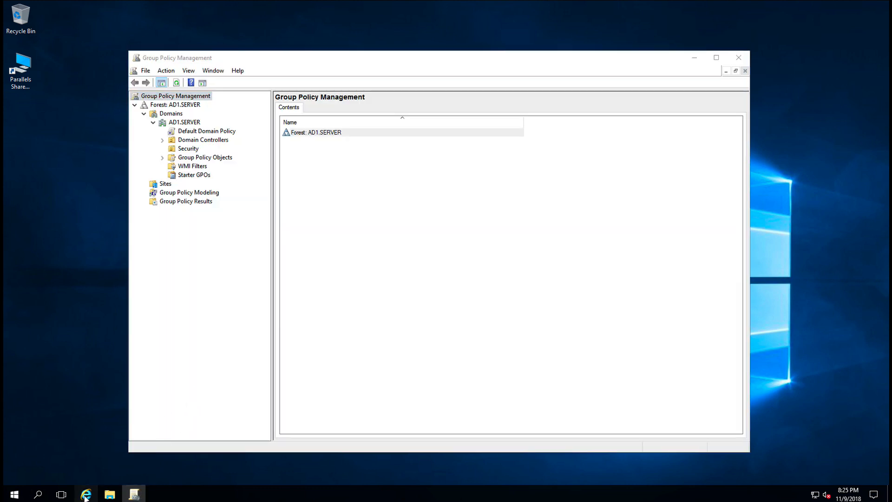
scroll(279, 314, "up", 15)
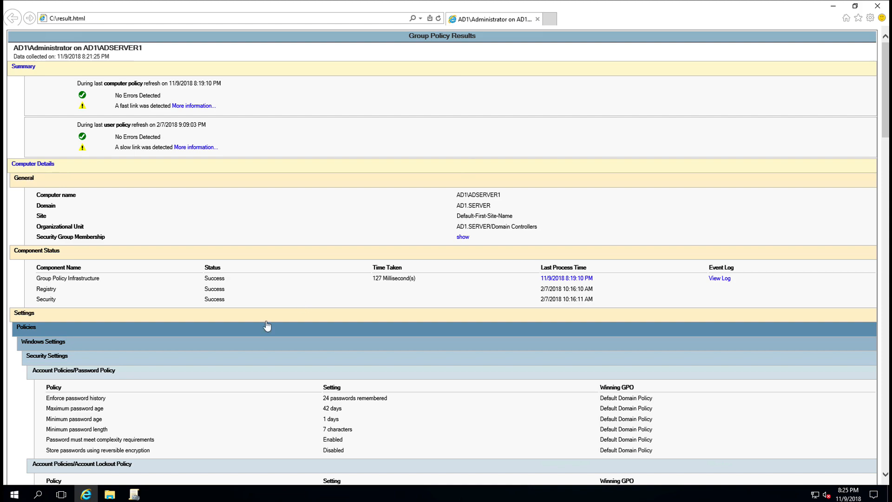
scroll(266, 323, "down", 15)
scroll(266, 323, "up", 15)
scroll(265, 322, "down", 20)
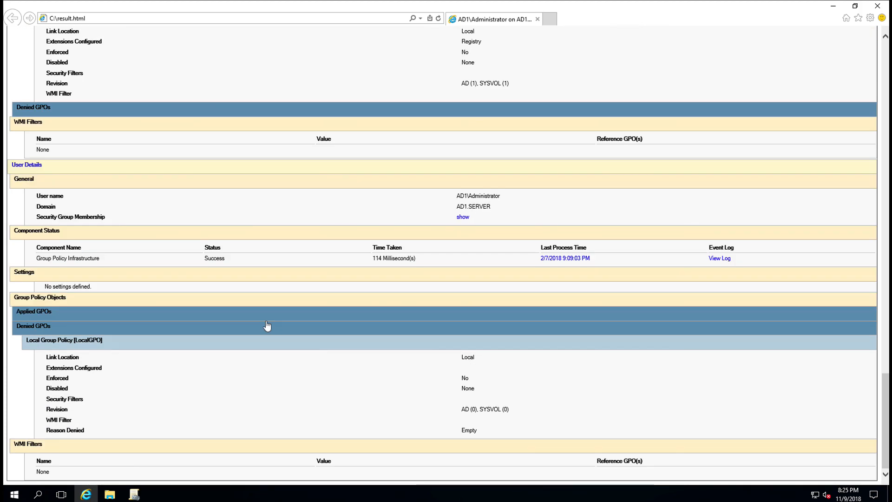
key("F5")
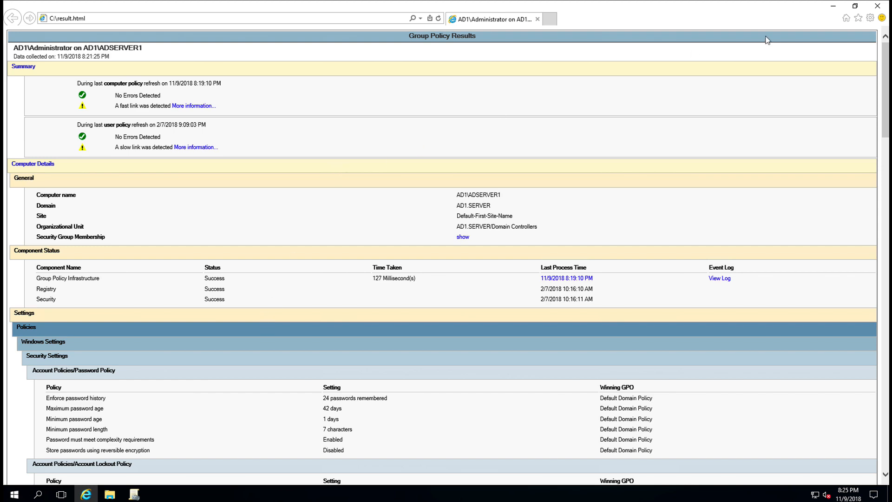
Close the result.html report and open the Default Domain Policy of AD1.SERVER in the Group Policy Management Editor
left_click(879, 7)
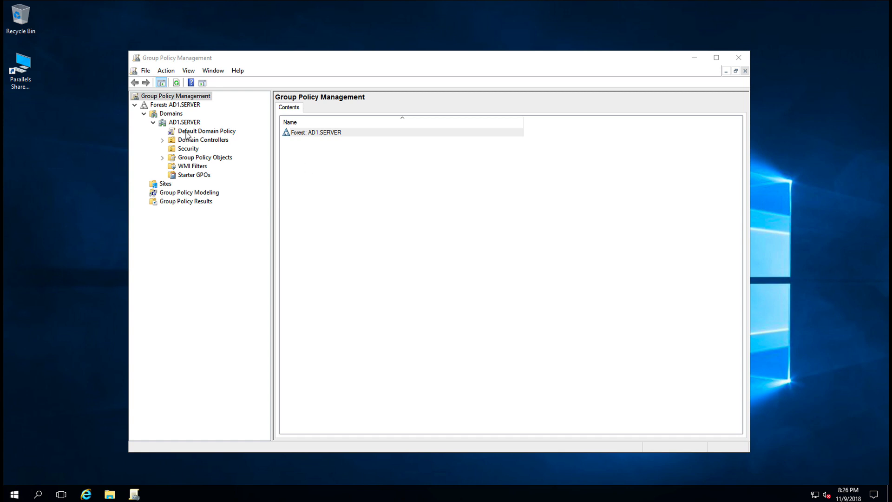
left_click(191, 133)
left_click(507, 277)
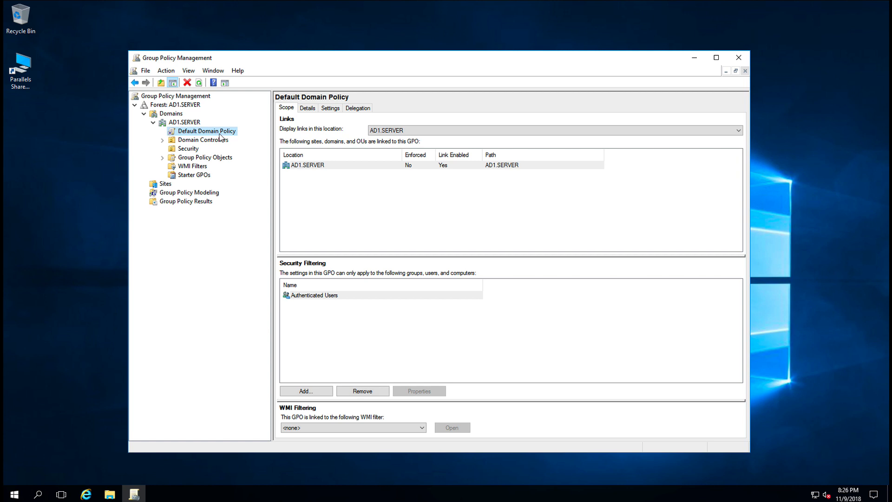
right_click(219, 133)
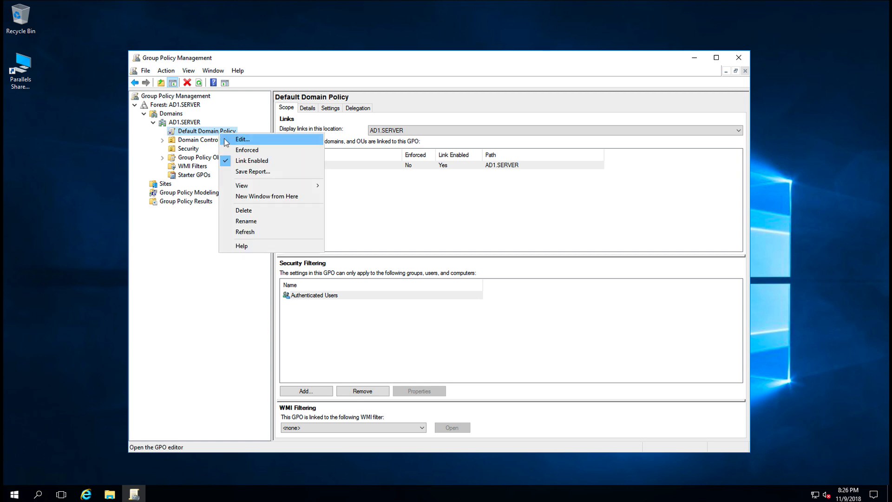
left_click(226, 140)
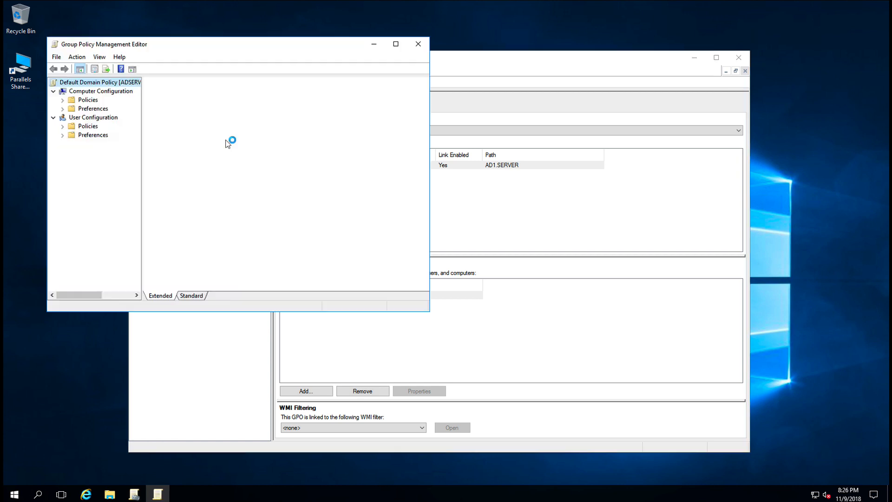
left_click_drag(205, 42, 417, 131)
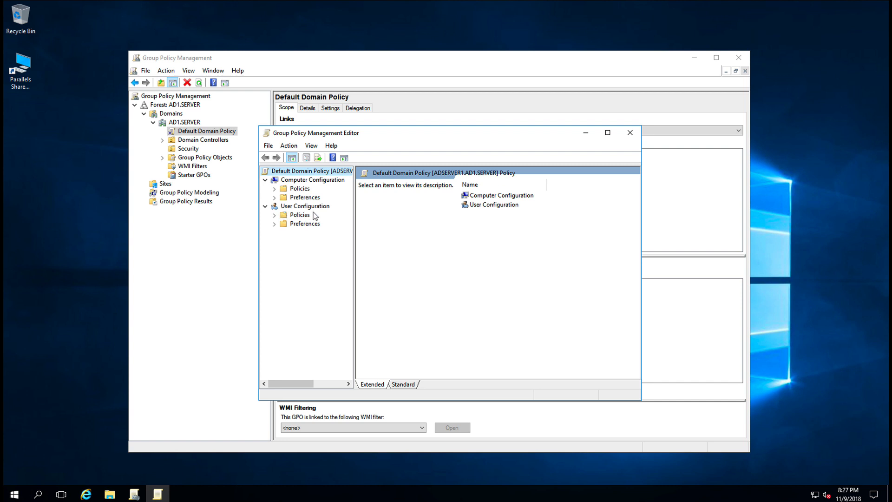
left_click(275, 188)
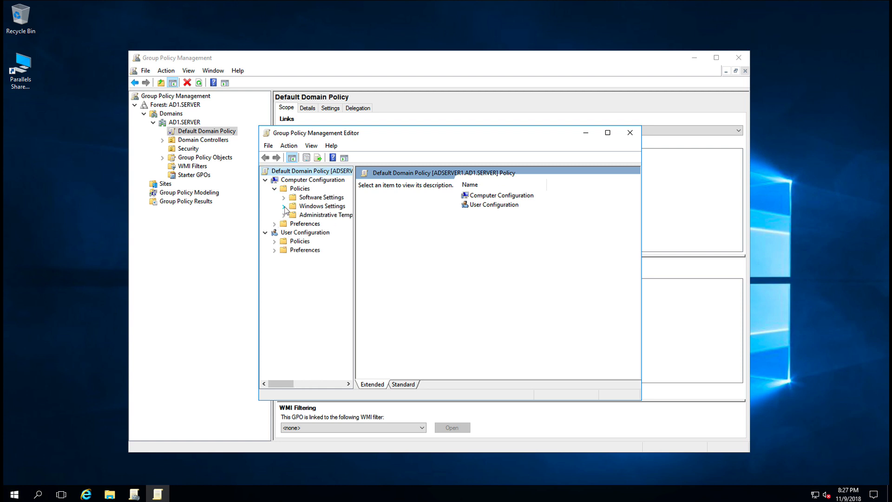
left_click(284, 206)
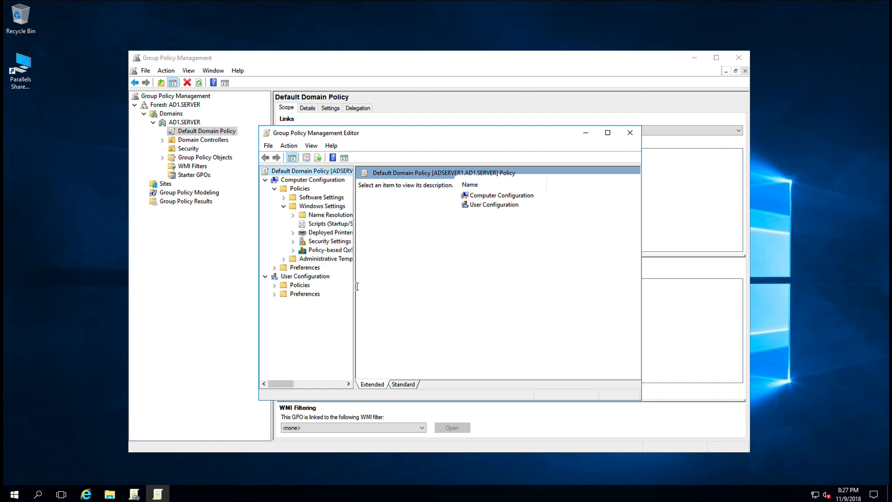
left_click_drag(355, 285, 411, 285)
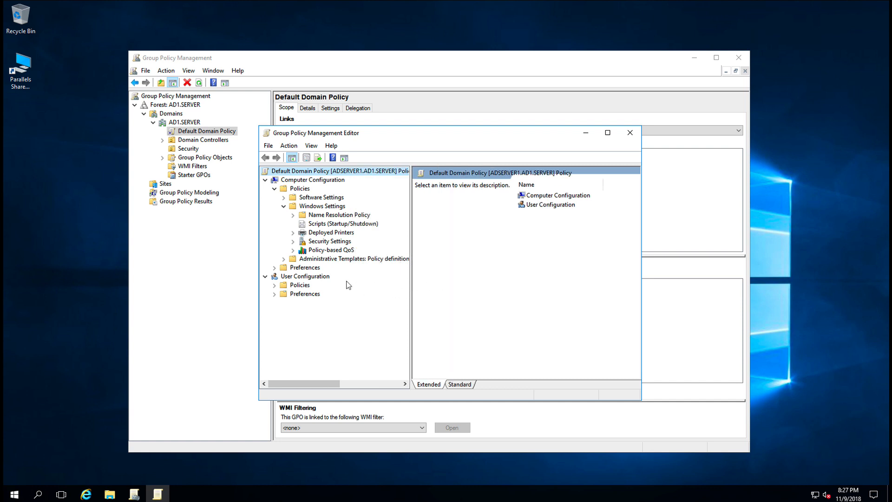
left_click(293, 242)
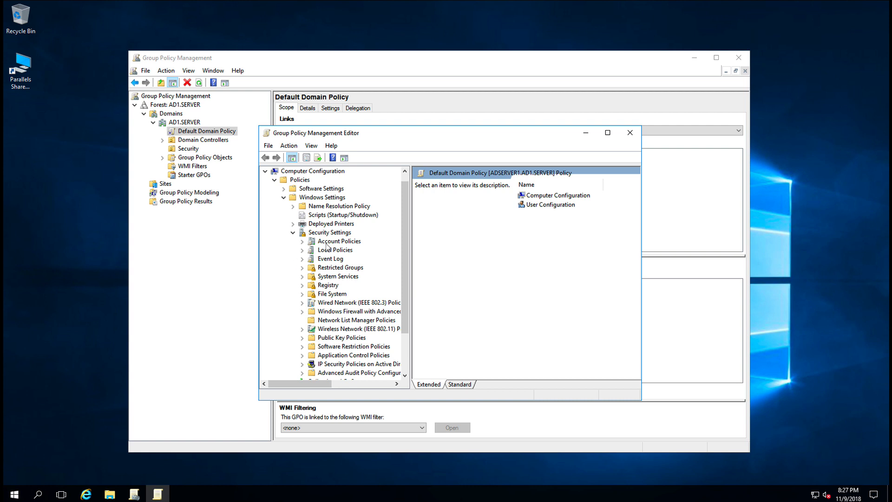
left_click(302, 241)
left_click(343, 251)
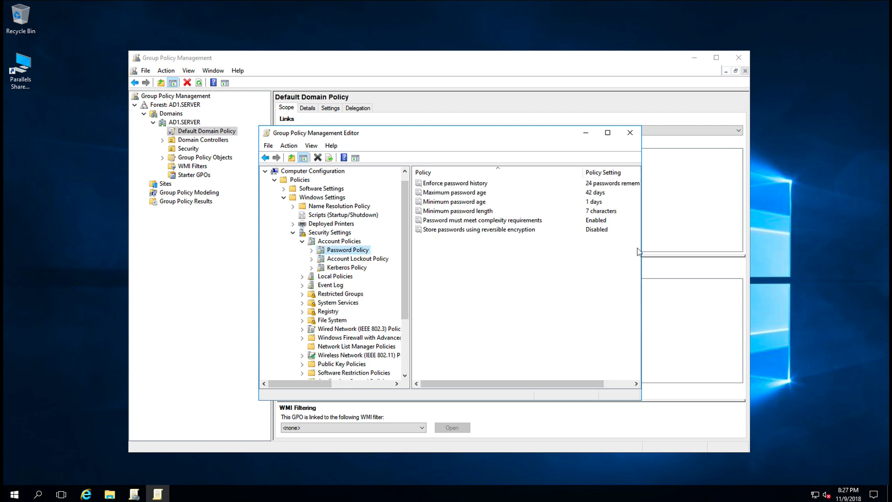
left_click_drag(643, 249, 674, 252)
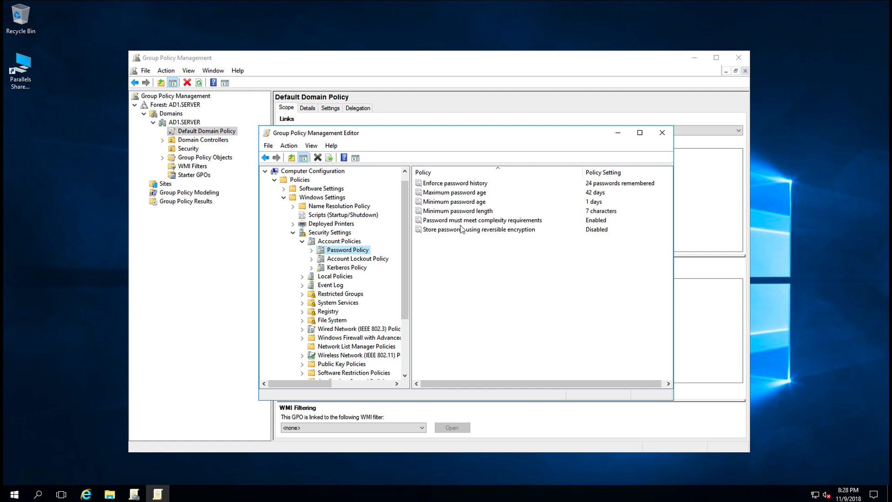
left_click(662, 133)
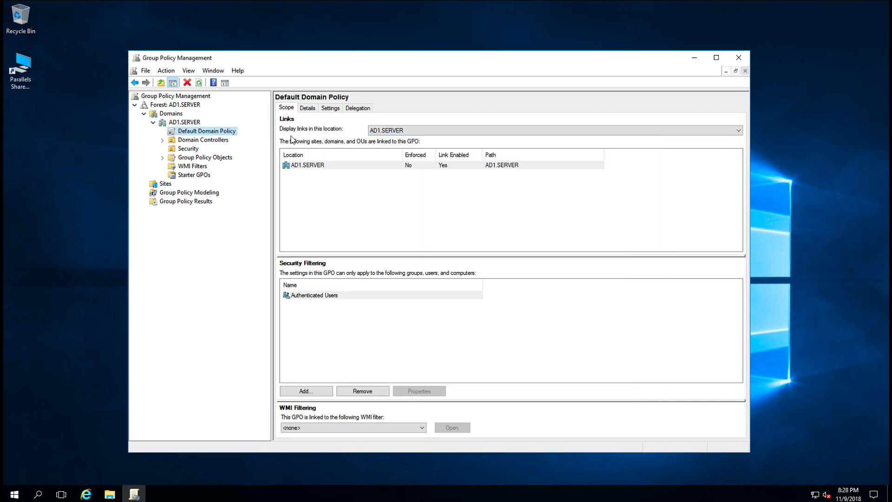
Create a new GPO named "Last User" with no source starter GPO, linked to the Security organizational unit
left_click(183, 150)
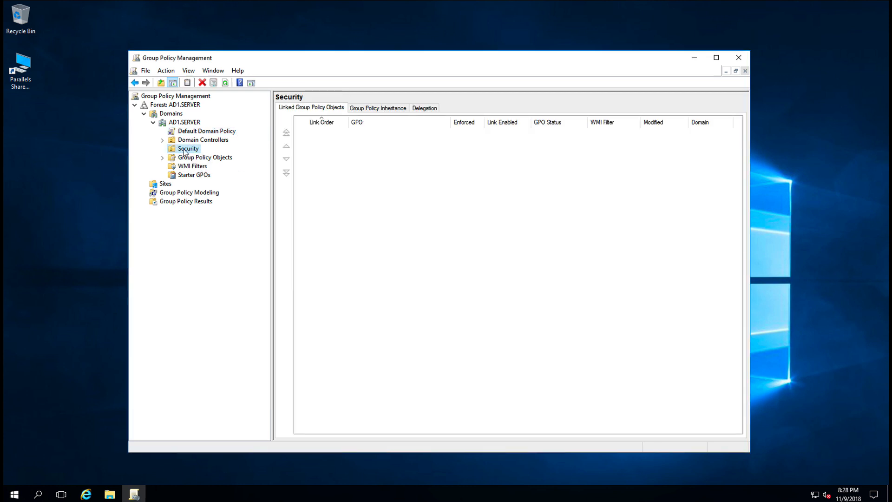
right_click(184, 152)
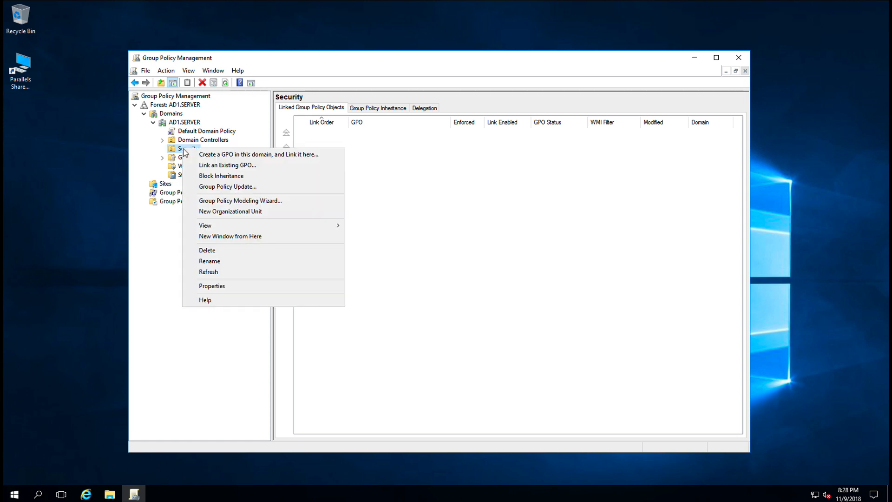
left_click(199, 155)
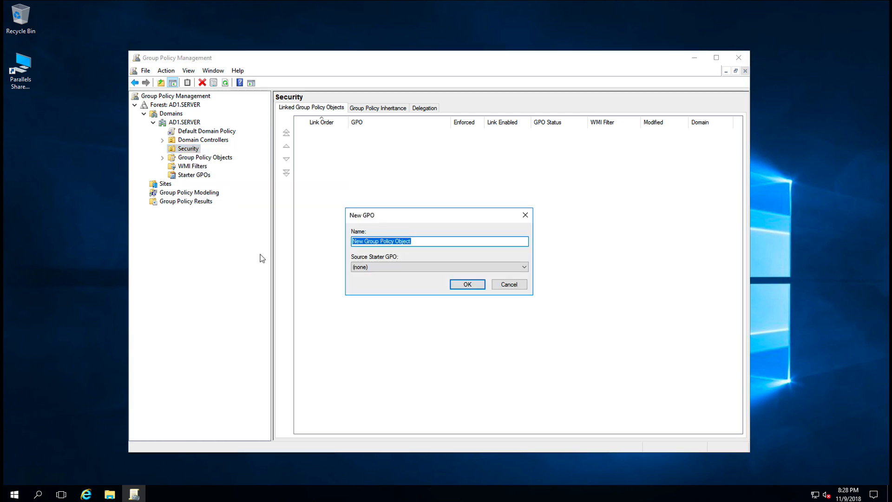
left_click_drag(405, 214, 392, 203)
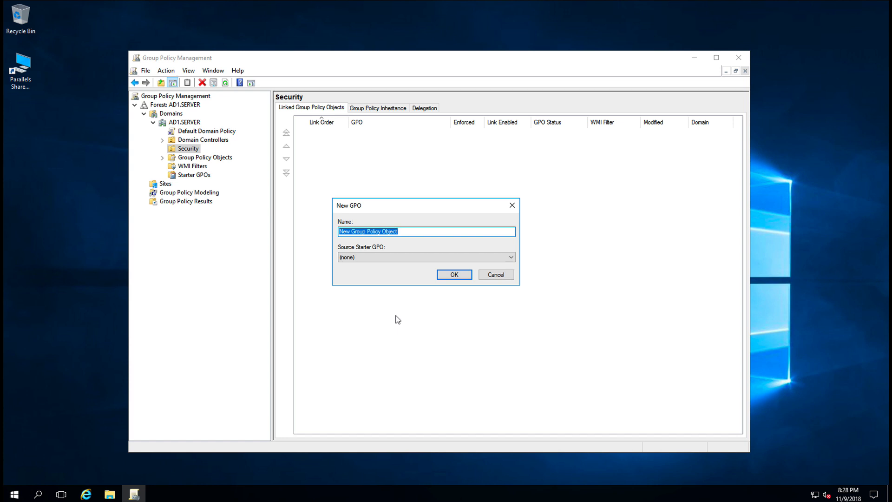
type("Las")
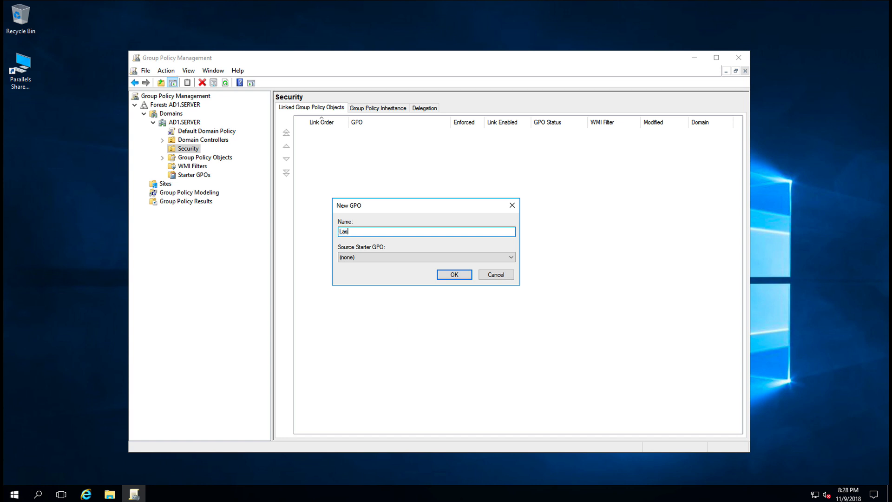
type("t User")
left_click(454, 275)
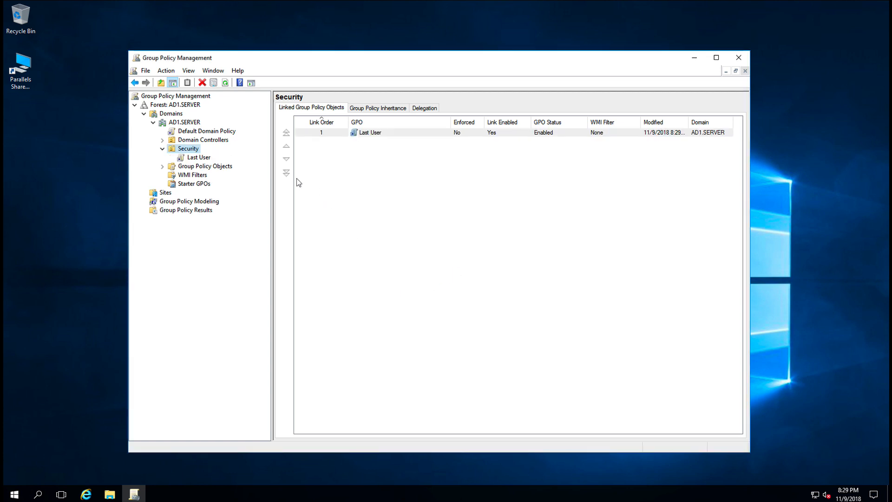
Open the Last User GPO for editing and enlarge its editor window over the management console
right_click(194, 161)
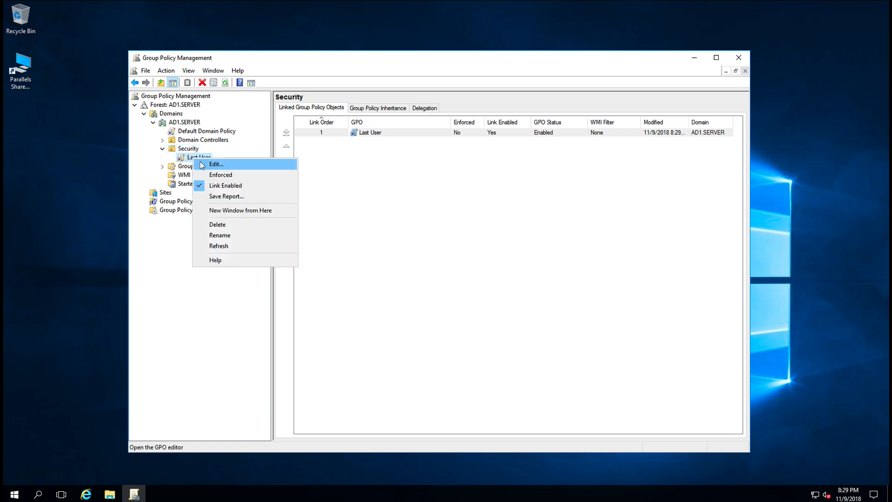
left_click(203, 166)
left_click_drag(212, 47, 367, 137)
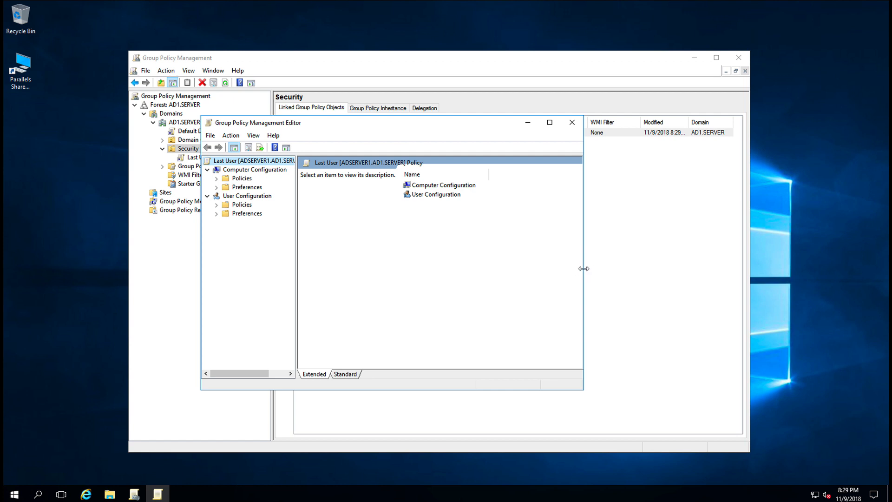
left_click_drag(584, 268, 665, 270)
left_click_drag(429, 391, 426, 424)
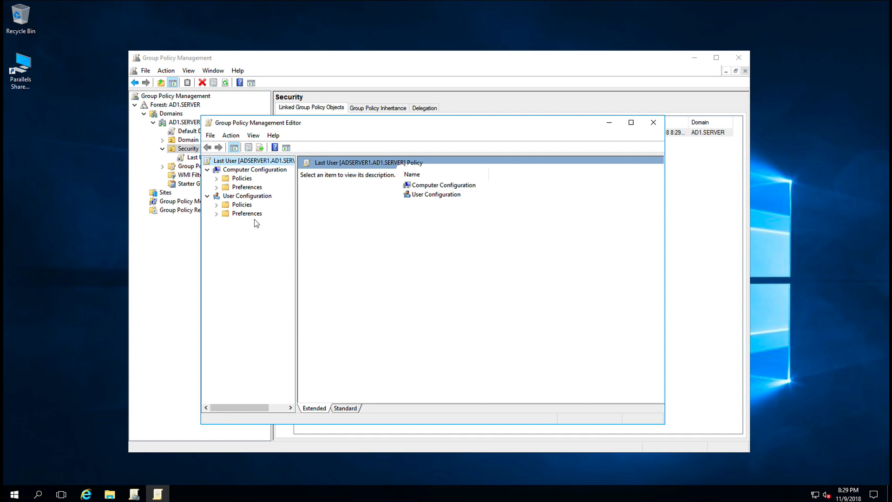
Display the Security Options under Computer Configuration, Policies, Windows Settings, Security Settings, Local Policies of the Last User GPO
left_click(216, 179)
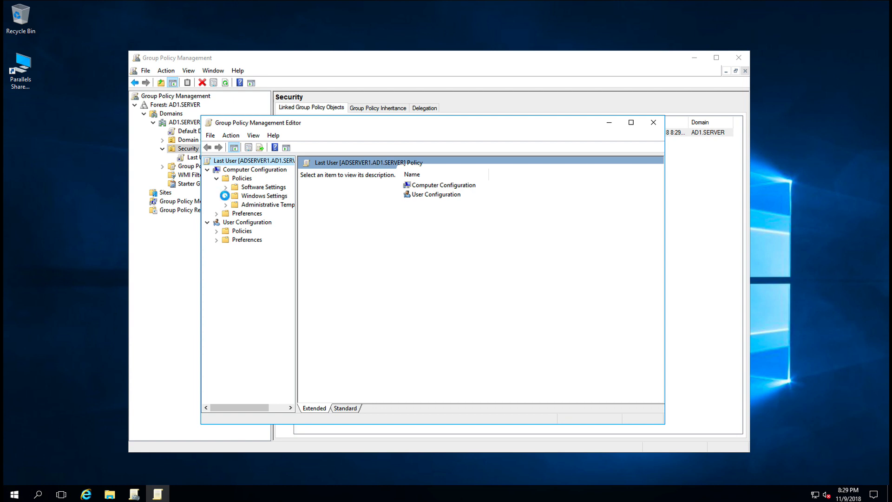
left_click(226, 196)
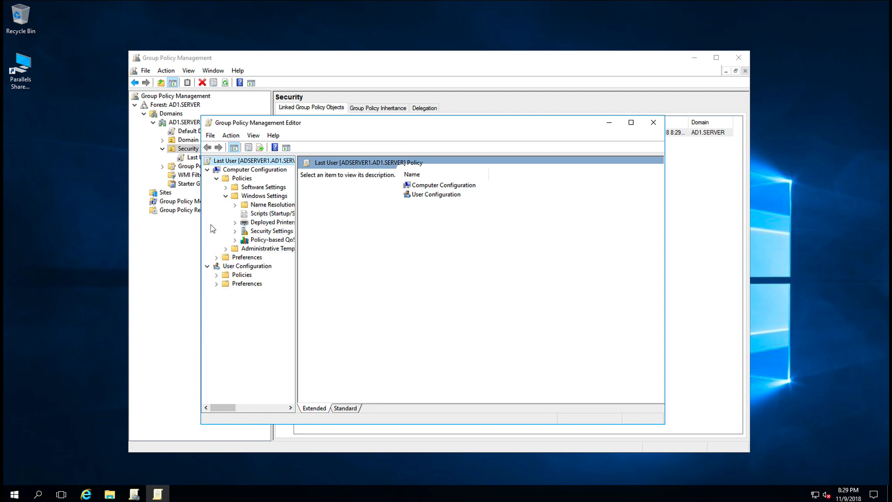
left_click(236, 231)
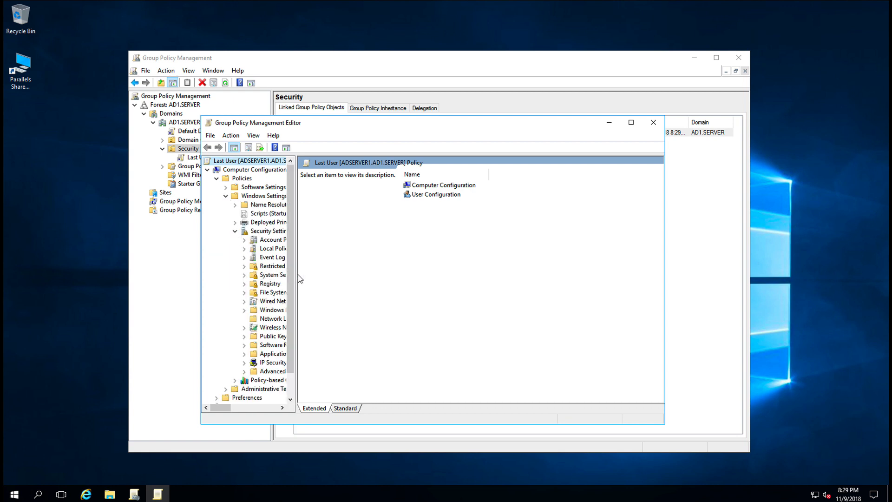
left_click_drag(295, 277, 352, 277)
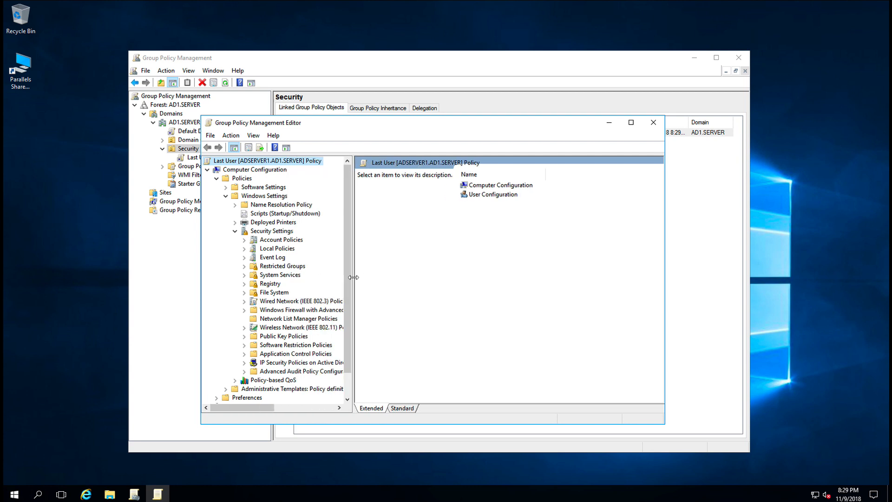
left_click(245, 249)
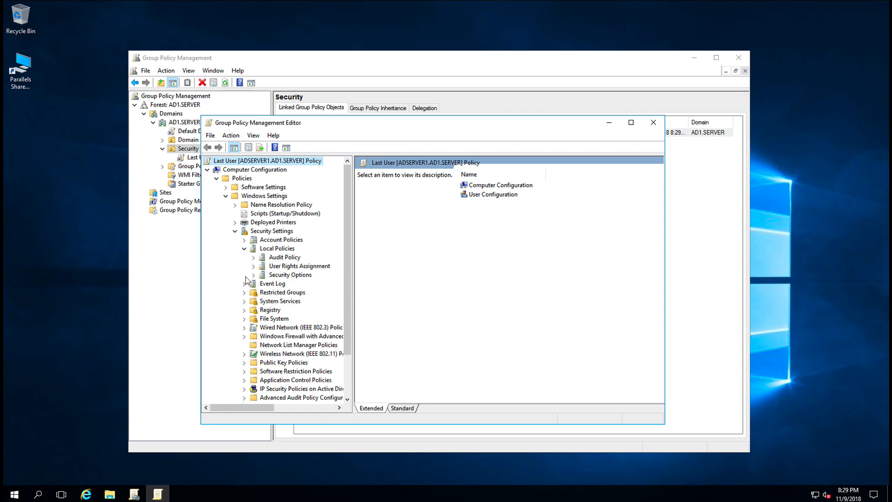
left_click(278, 275)
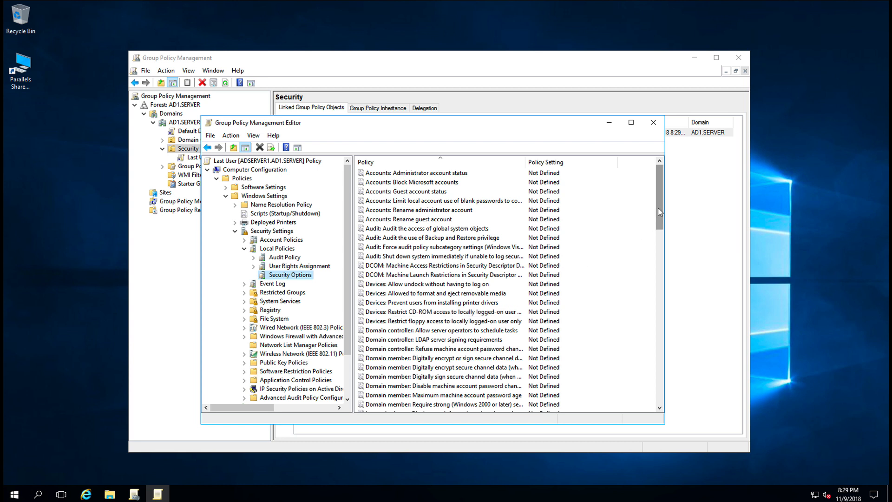
Open the properties of "Interactive logon: Do not display last user name" and read the policy's explanation
left_click_drag(659, 208, 661, 244)
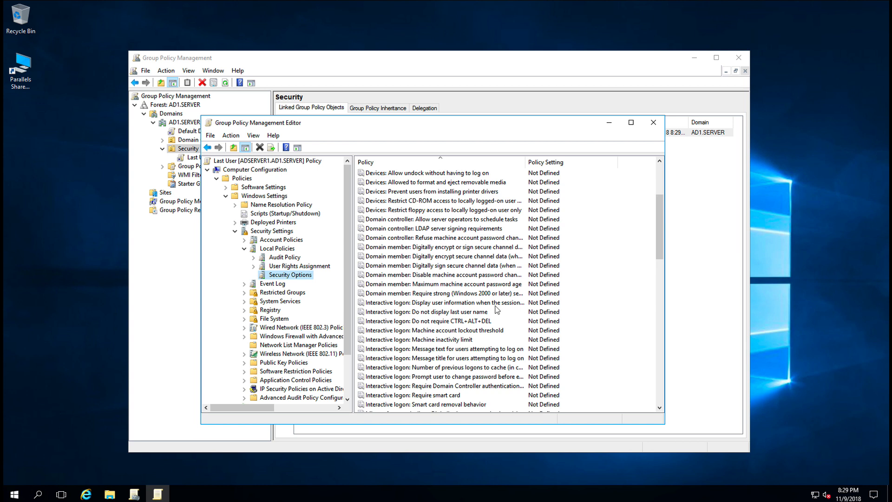
left_click(462, 312)
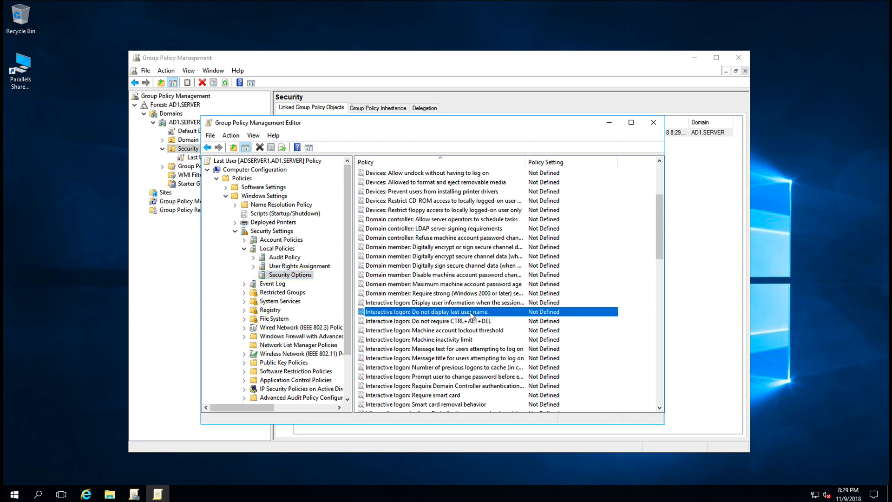
double_click(472, 315)
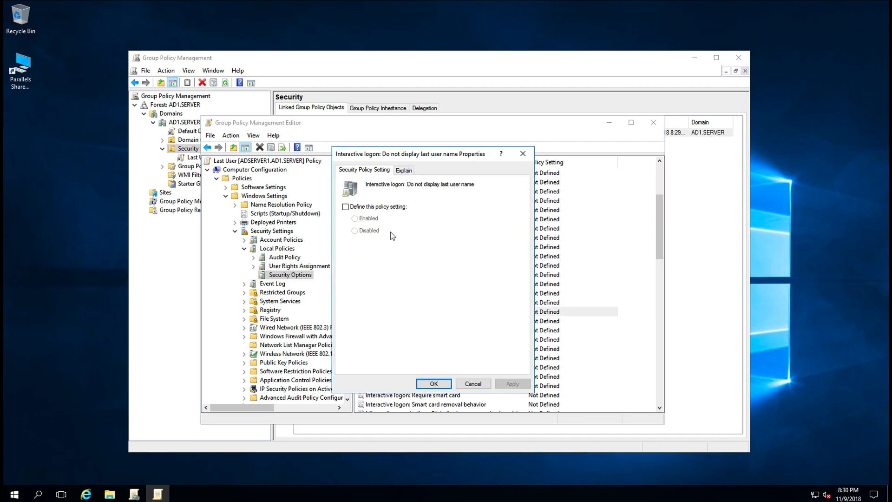
left_click(403, 170)
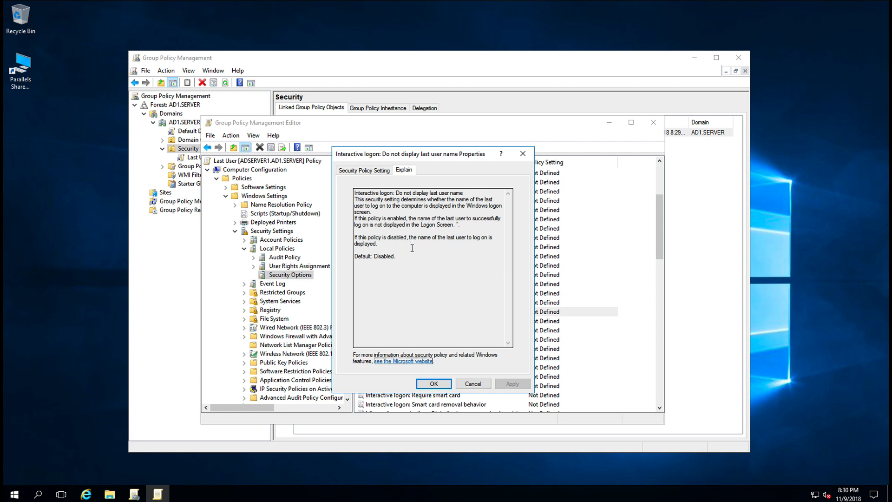
left_click(364, 171)
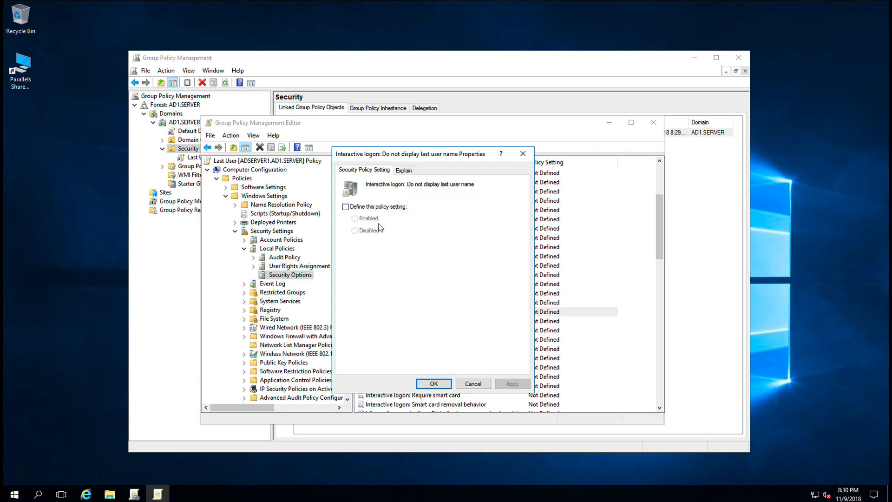
Define the "Do not display last user name" policy setting as Enabled, apply it, and close the policy editor
left_click(346, 207)
left_click(355, 219)
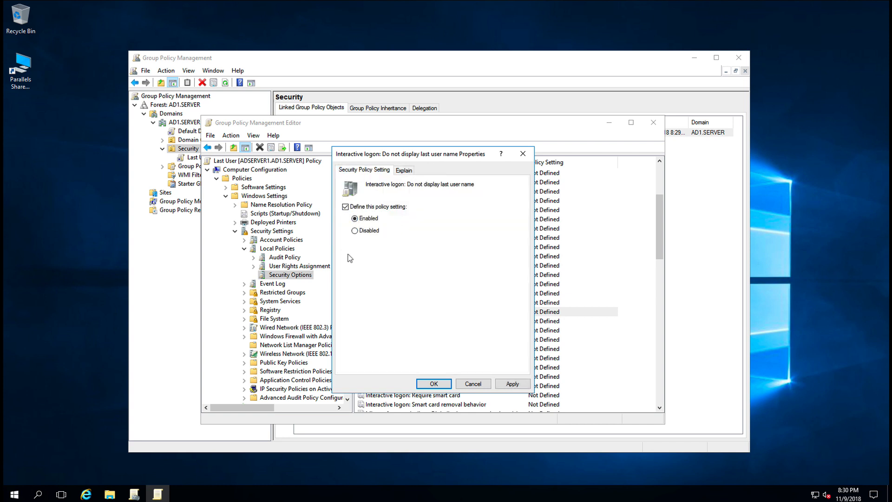
left_click(505, 382)
left_click(433, 384)
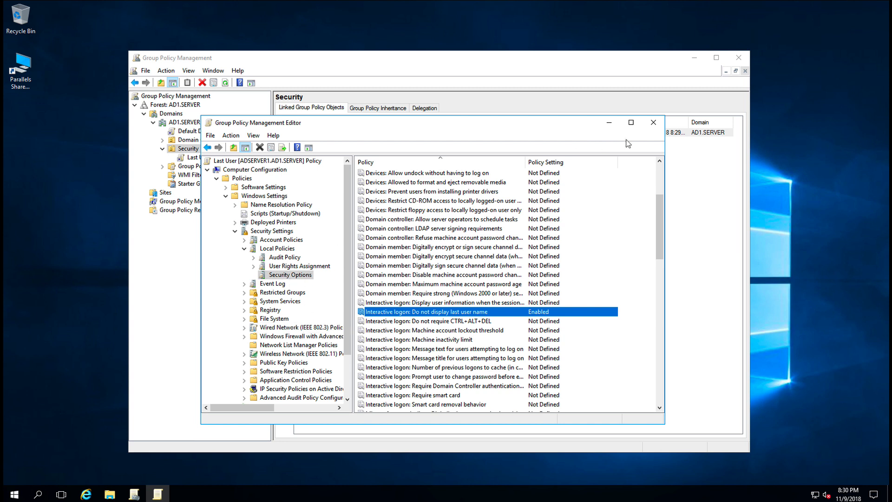
left_click(654, 122)
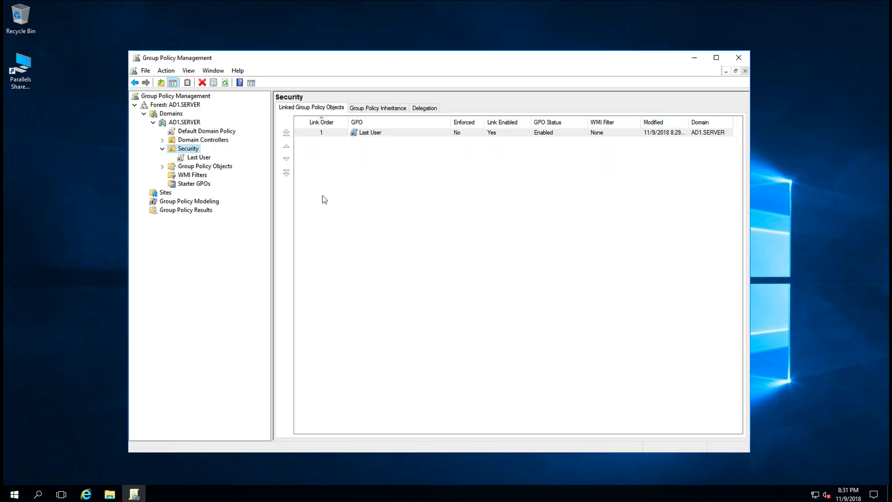
Display the scope of the Last User GPO and return to the Security OU's list of linked GPOs
left_click(199, 157)
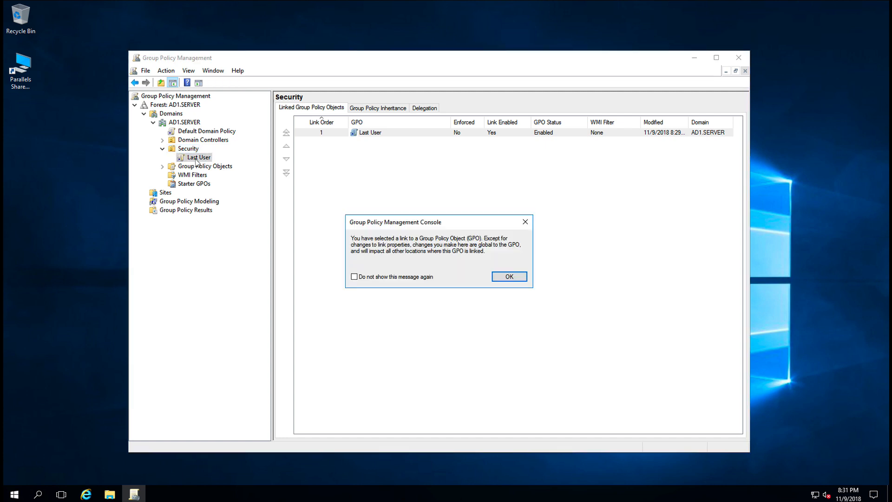
left_click(508, 277)
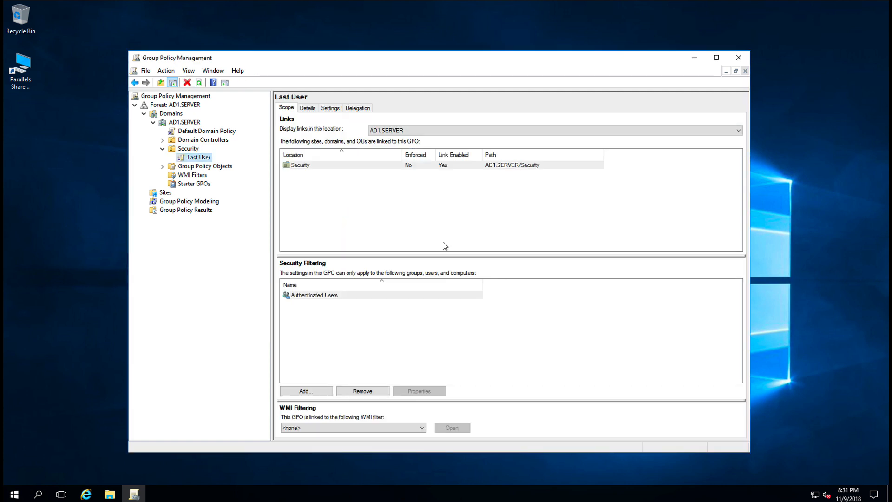
left_click(194, 150)
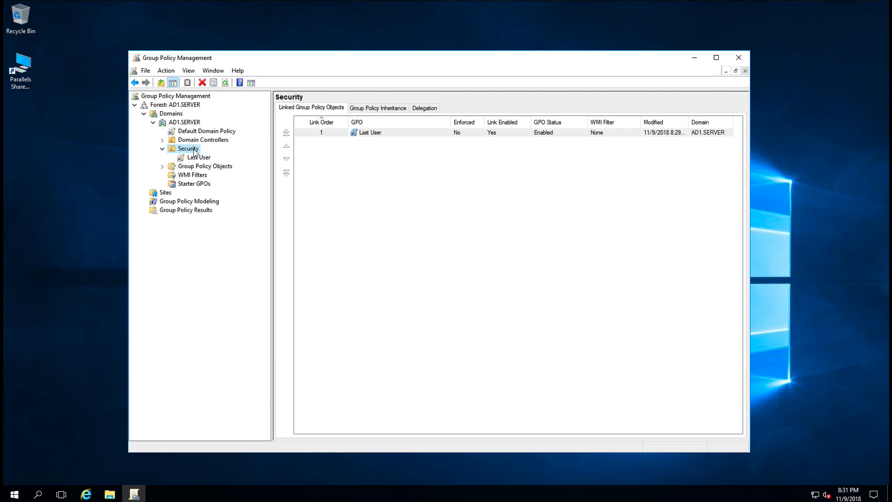
Create a GPO named "Password Settings" linked to the Security OU, with no source starter GPO
right_click(194, 151)
left_click(216, 157)
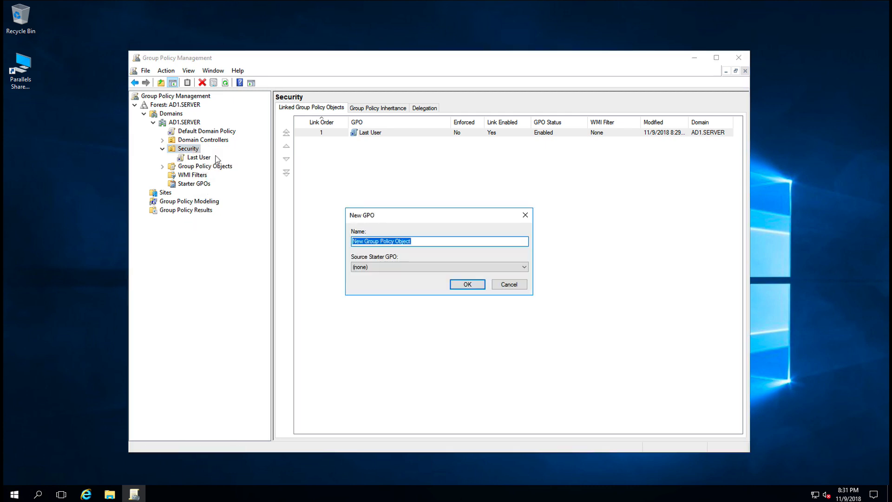
type("Password Settings")
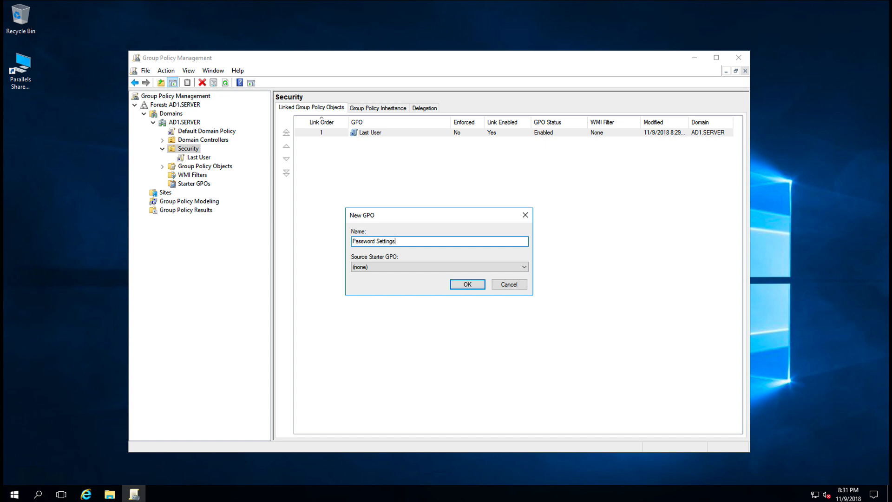
left_click(465, 286)
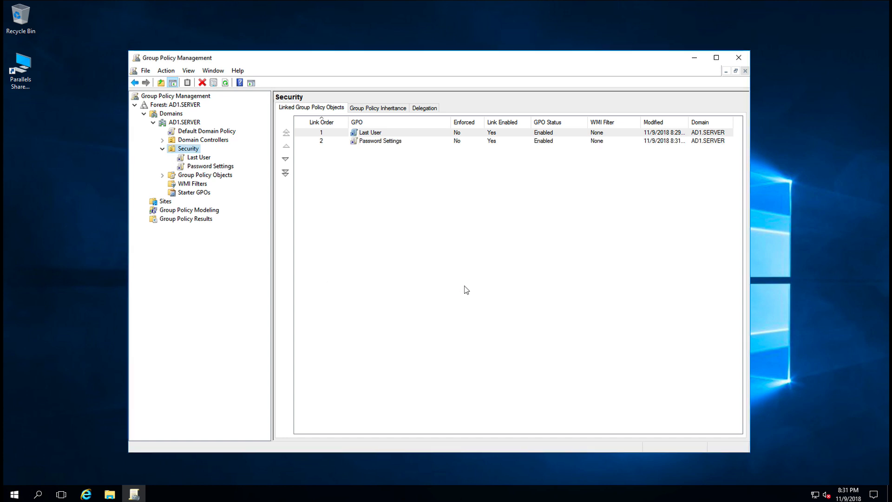
Open the Password Settings GPO for editing and move its editor window over the management console
right_click(227, 167)
left_click(239, 172)
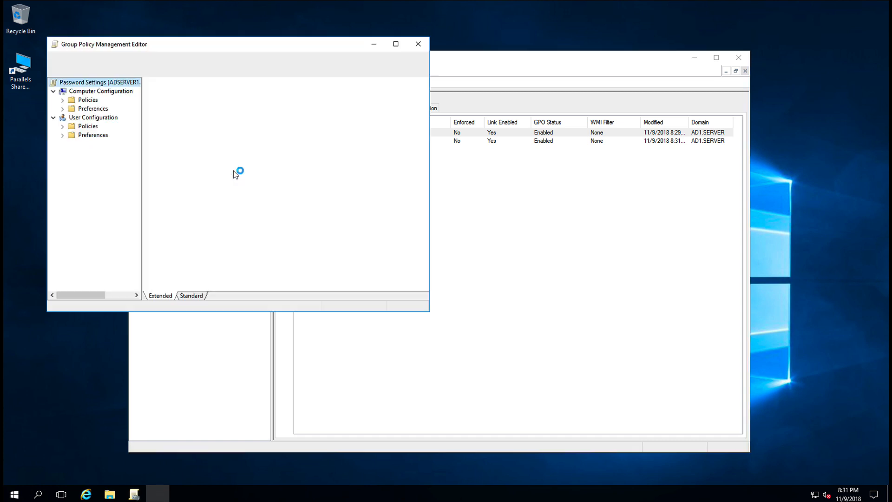
left_click_drag(220, 48, 403, 111)
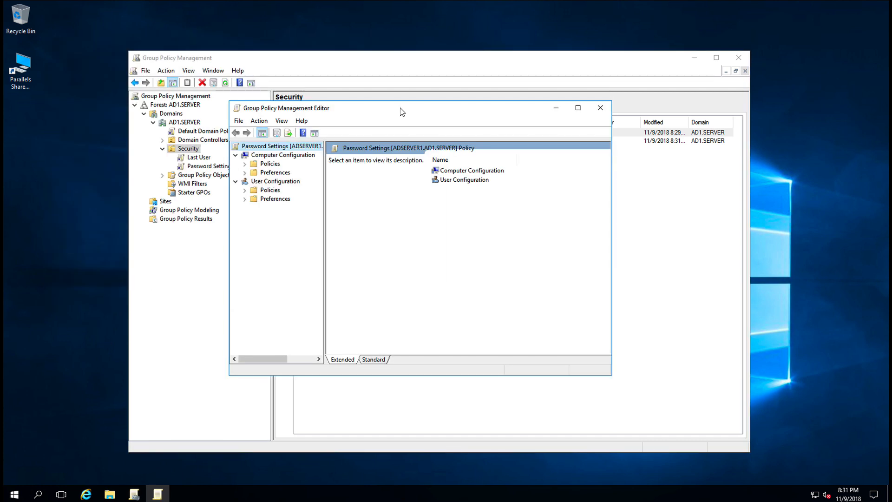
Display the Password Policy under Computer Configuration, Policies, Windows Settings, Security Settings, Account Policies, widening the tree to read its entries
left_click(245, 164)
left_click(254, 182)
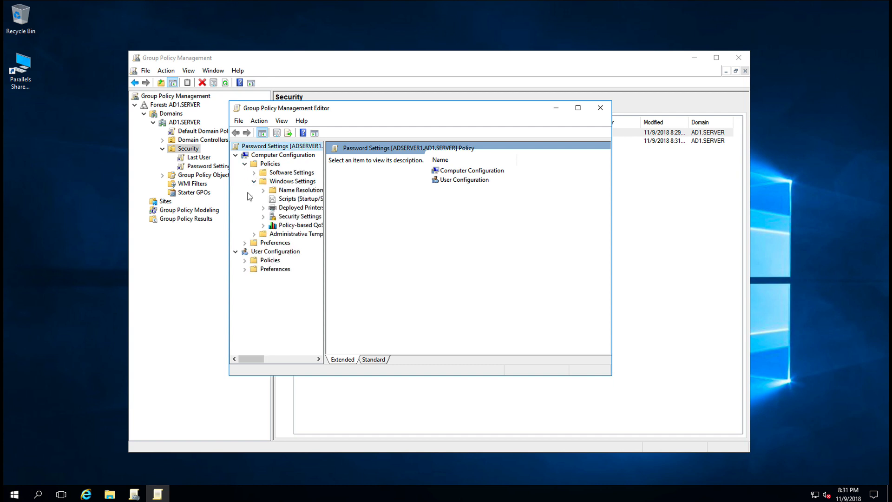
left_click(263, 217)
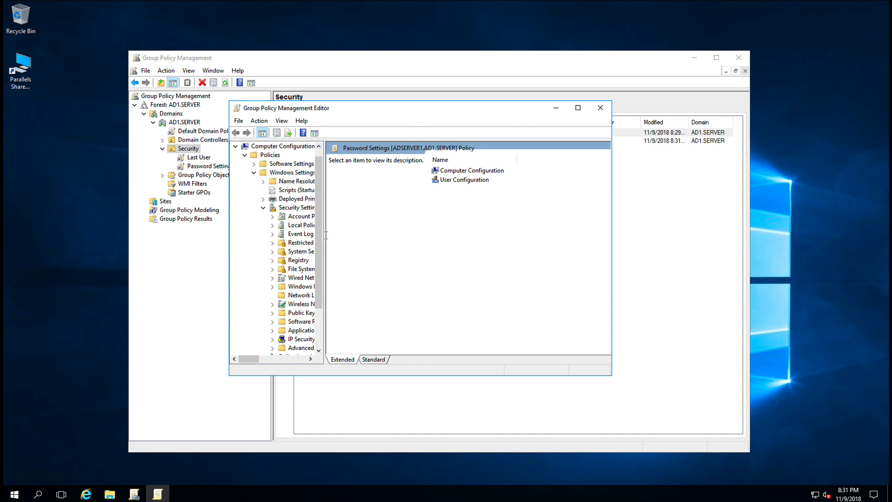
left_click_drag(325, 236, 370, 236)
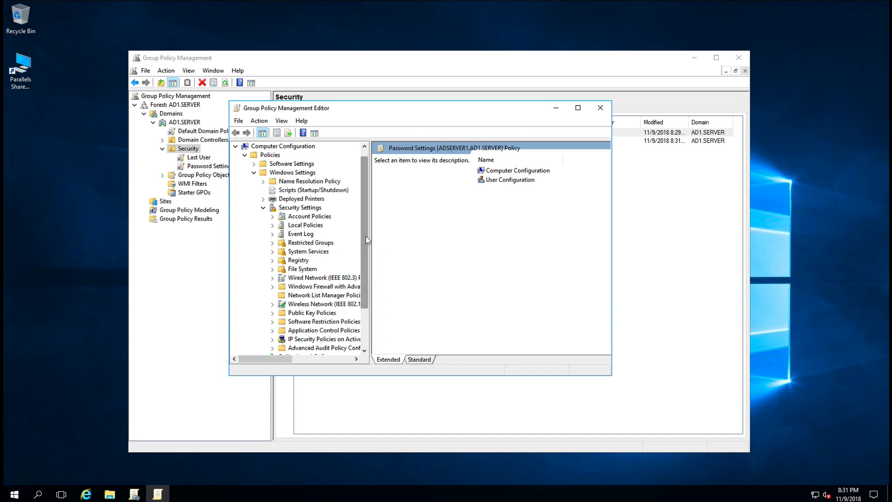
left_click(273, 216)
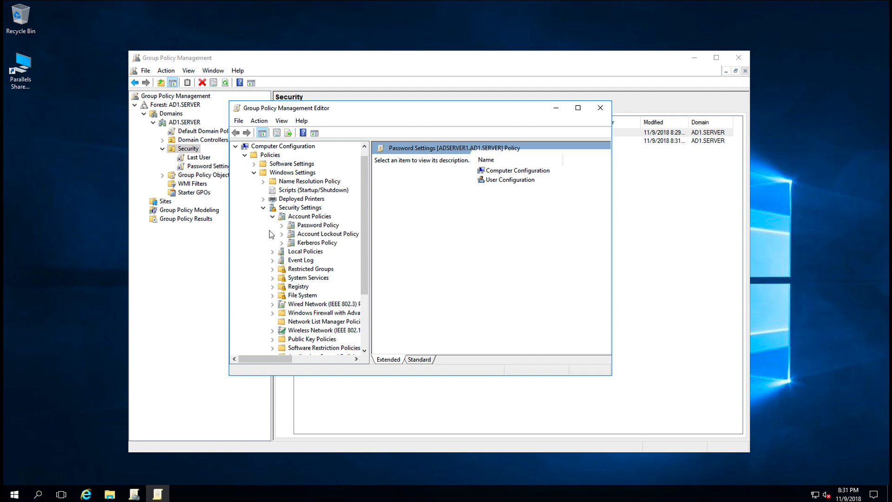
left_click(311, 227)
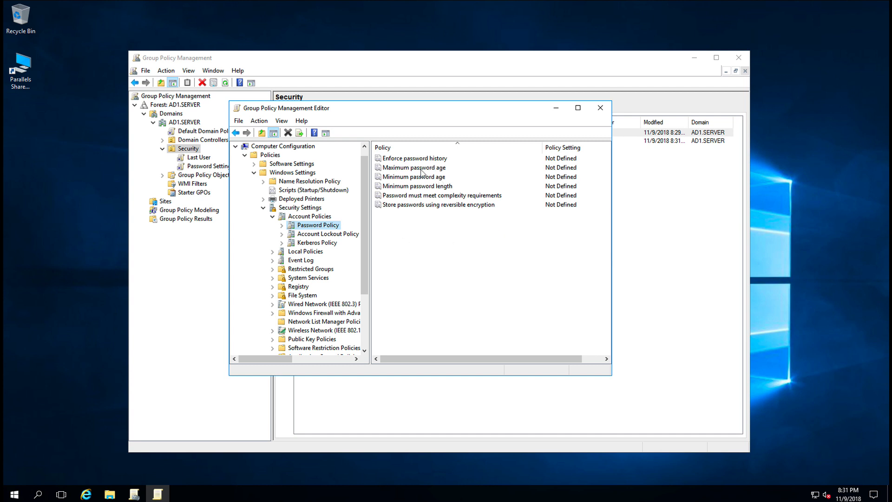
Define the minimum password length policy as 8 characters
left_click(399, 188)
double_click(399, 187)
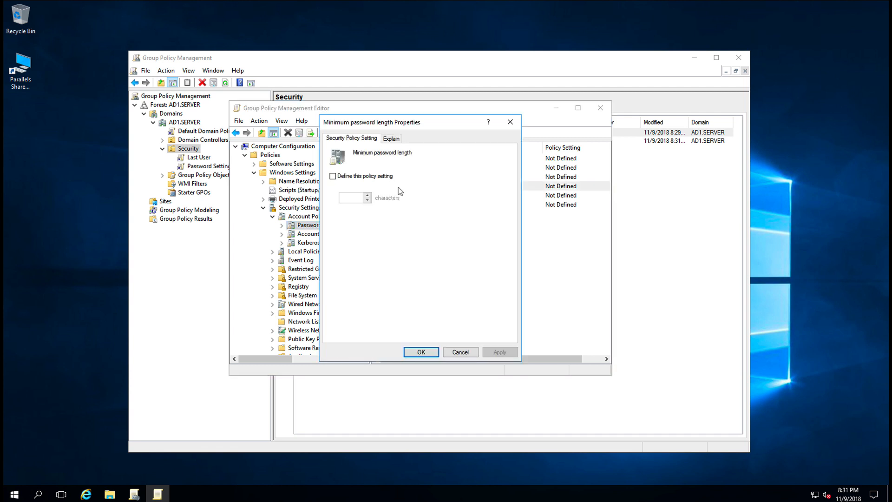
left_click(333, 176)
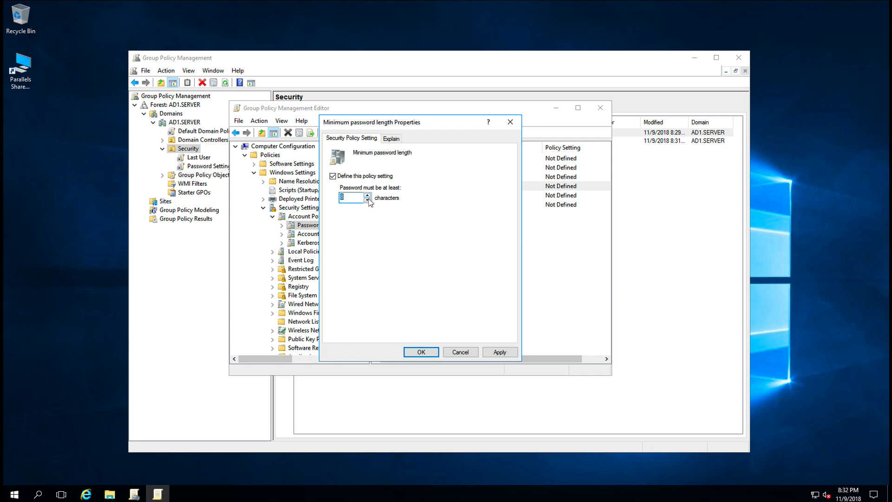
left_click(420, 352)
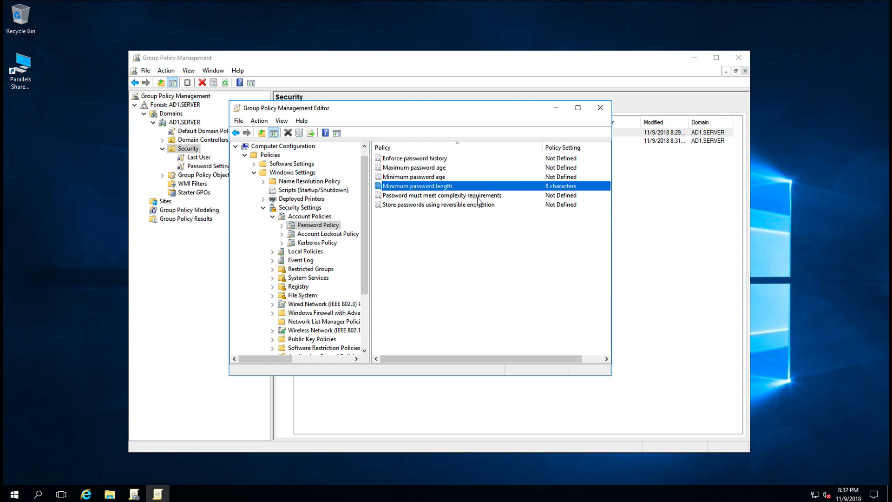
Define the "Enforce password history" policy as 3 passwords remembered and widen the editor window to show the full setting
left_click(454, 196)
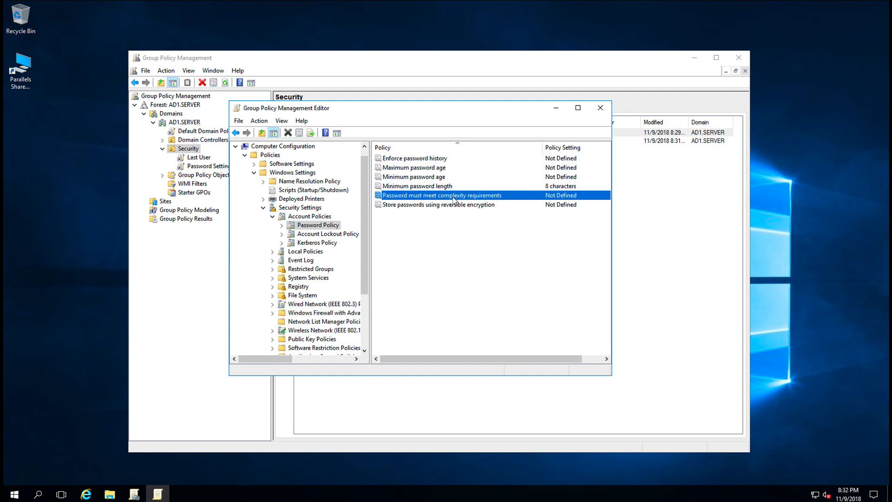
left_click(415, 160)
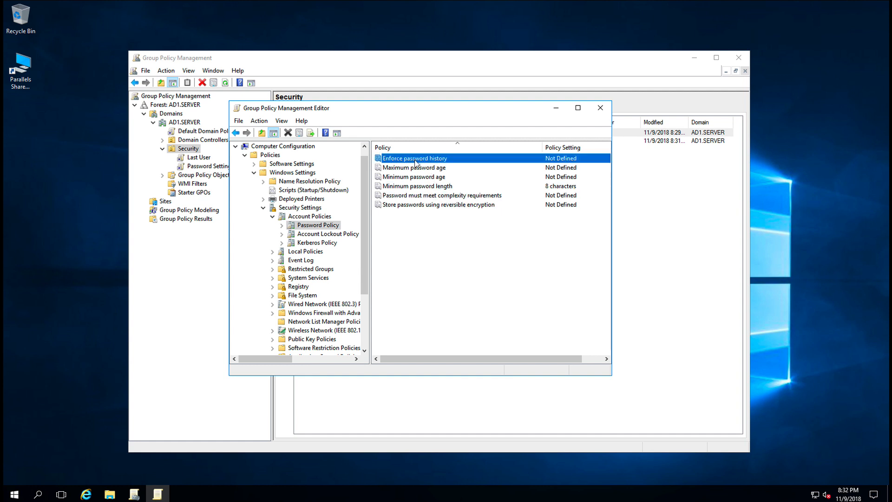
double_click(415, 160)
left_click(334, 177)
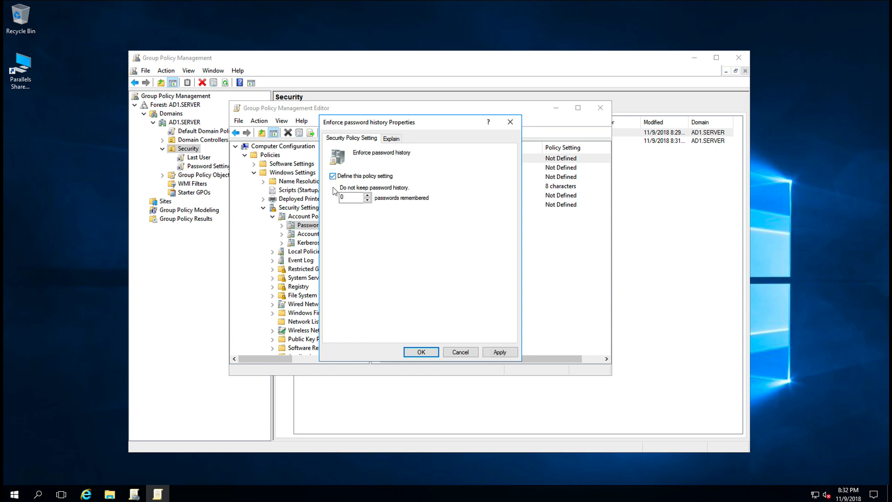
left_click(368, 195)
left_click(421, 352)
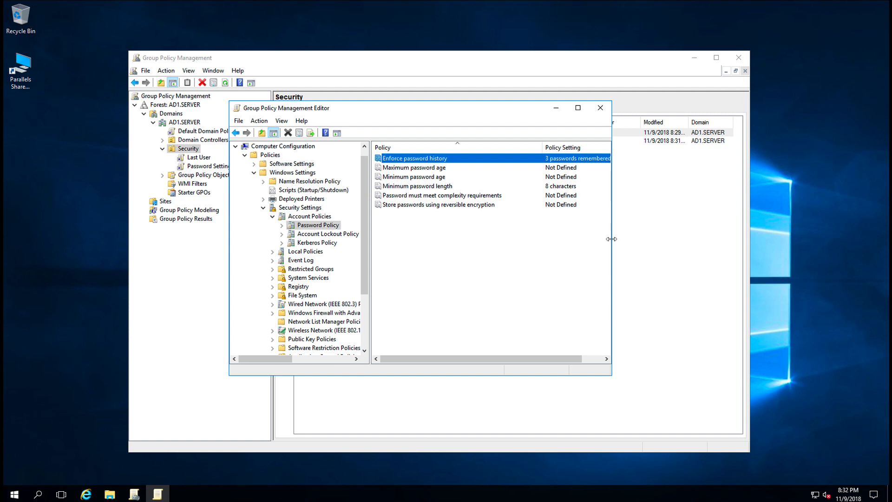
left_click_drag(611, 239, 681, 244)
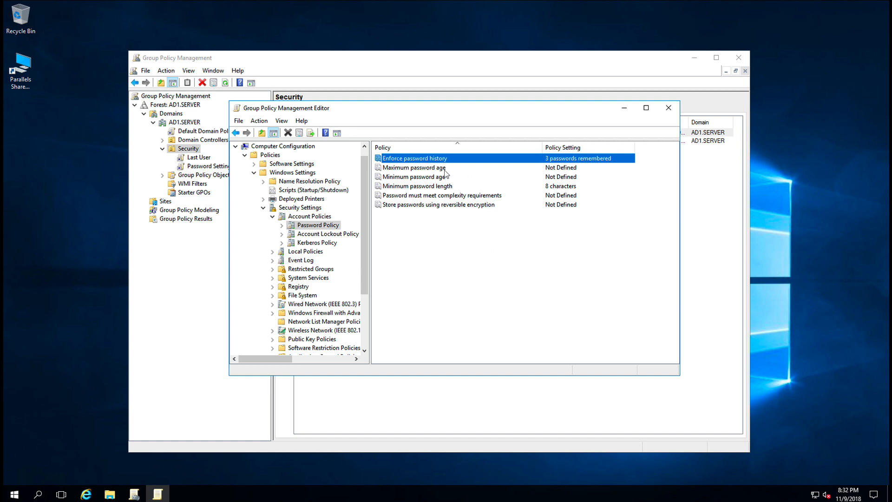
Define the maximum password age as 60 days, accept the suggested minimum age of 30 days, and close the policy editor
double_click(398, 168)
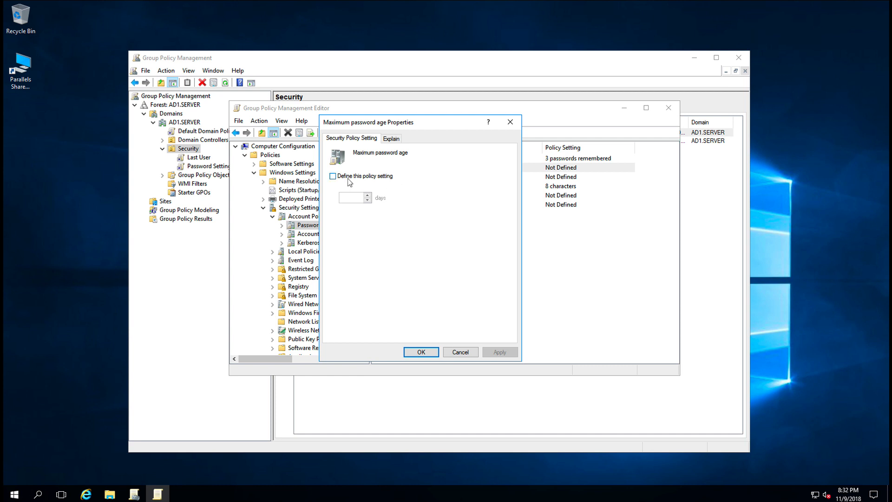
left_click(333, 176)
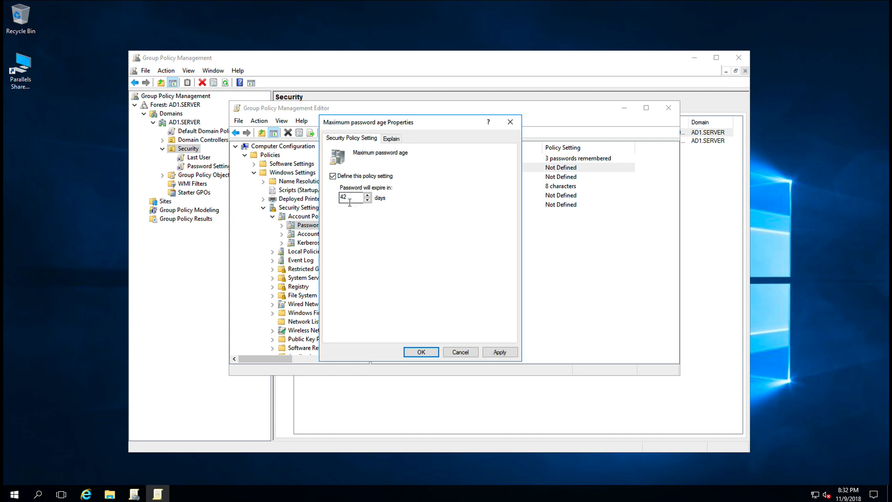
key("Tab")
type("60")
left_click(417, 354)
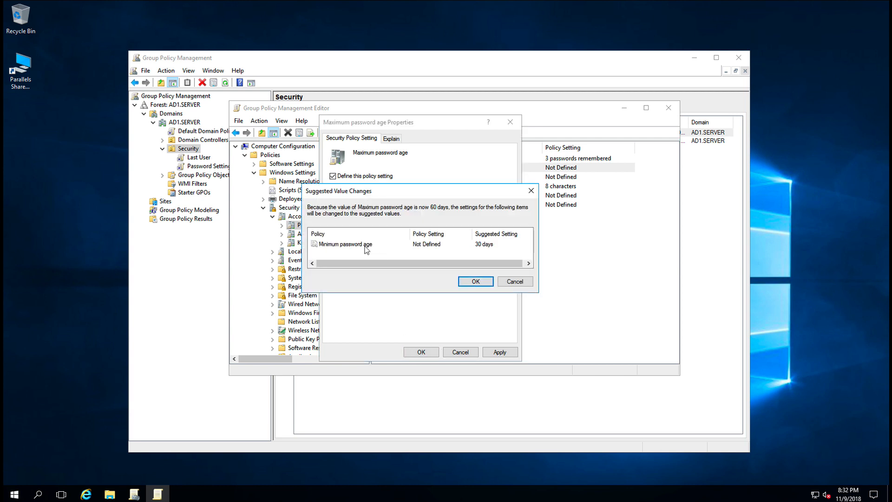
left_click(473, 282)
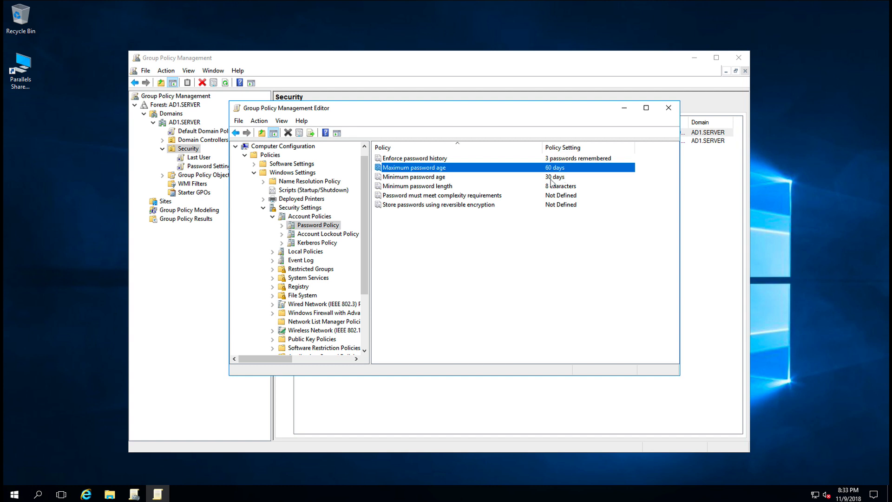
left_click(669, 108)
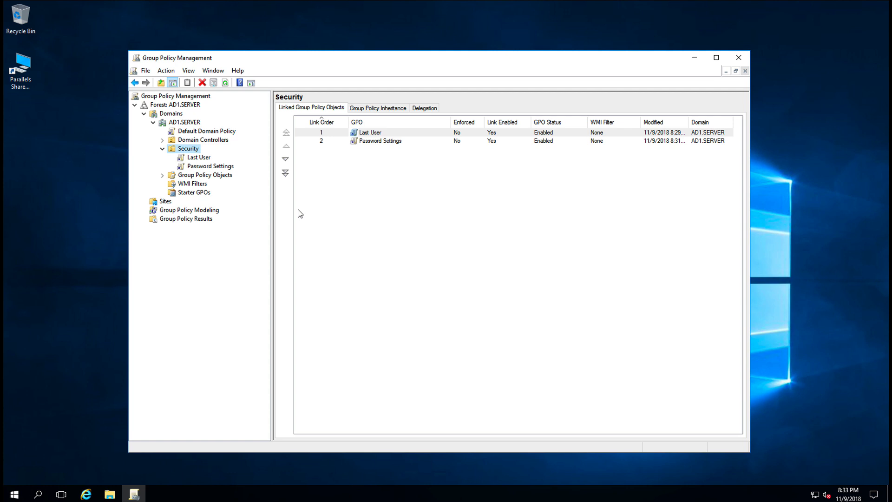
Review the scope of the Password Settings GPO and close the Group Policy Management console
left_click(211, 167)
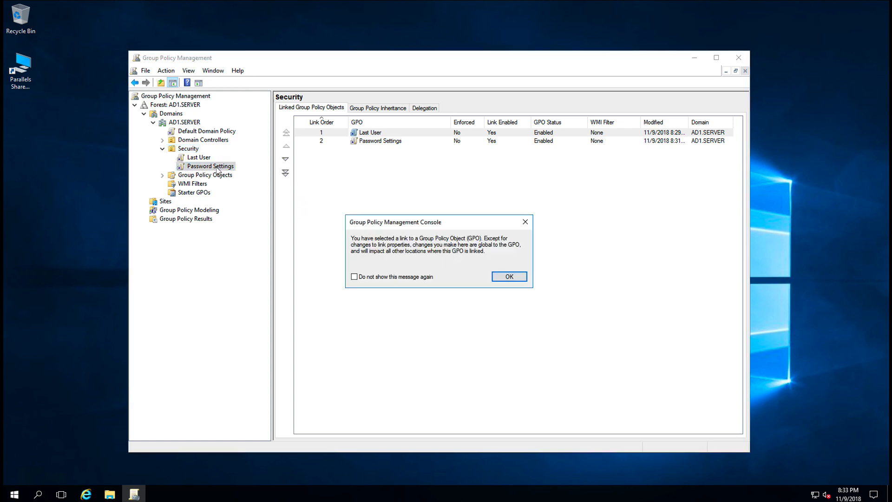
left_click(510, 276)
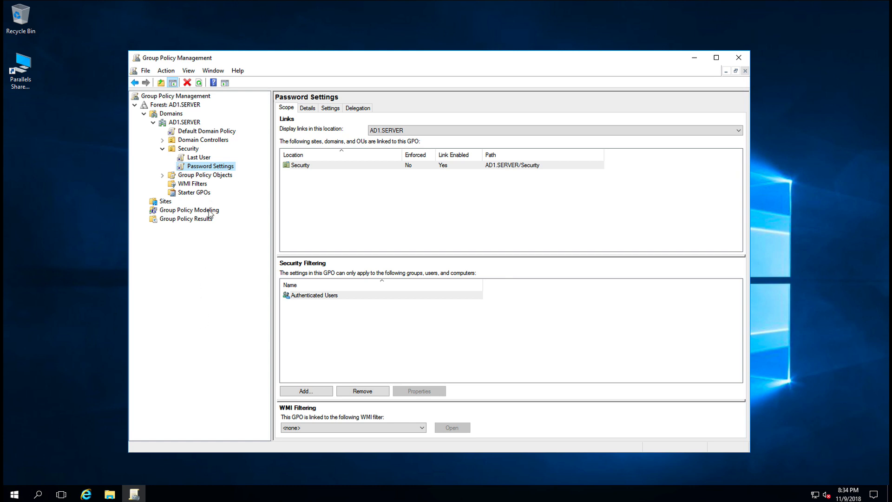
left_click(738, 62)
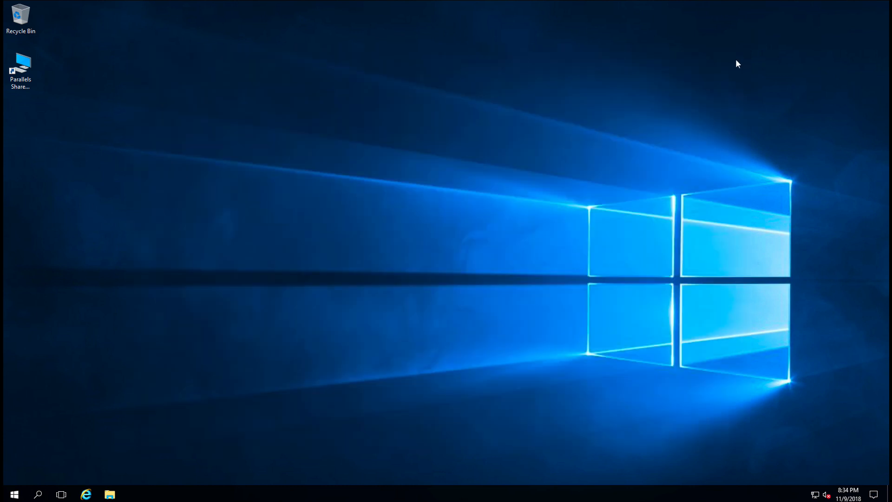
Open Active Directory Users and Computers, and enlarge its window and tree so that all containers and names are readable
left_click(15, 494)
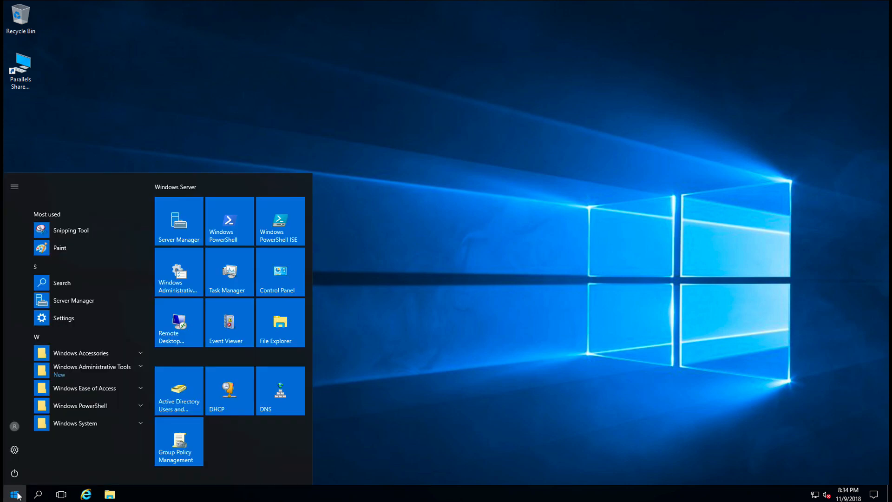
left_click(180, 395)
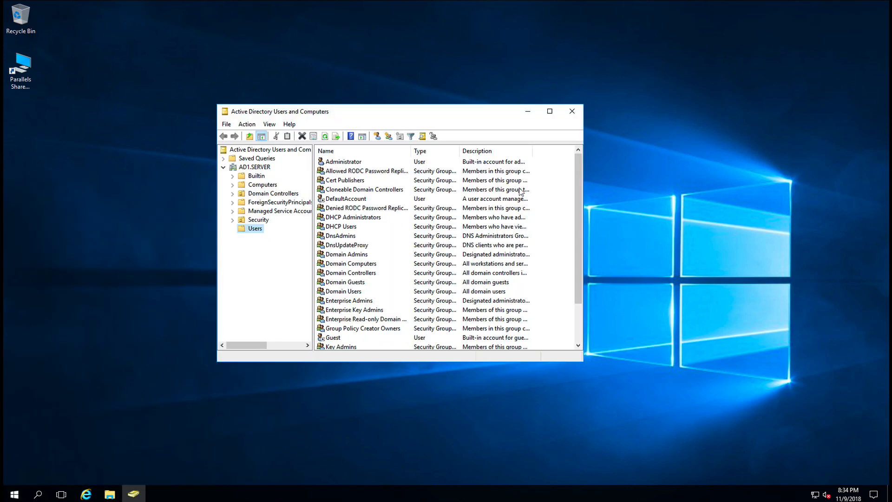
left_click_drag(583, 200, 723, 205)
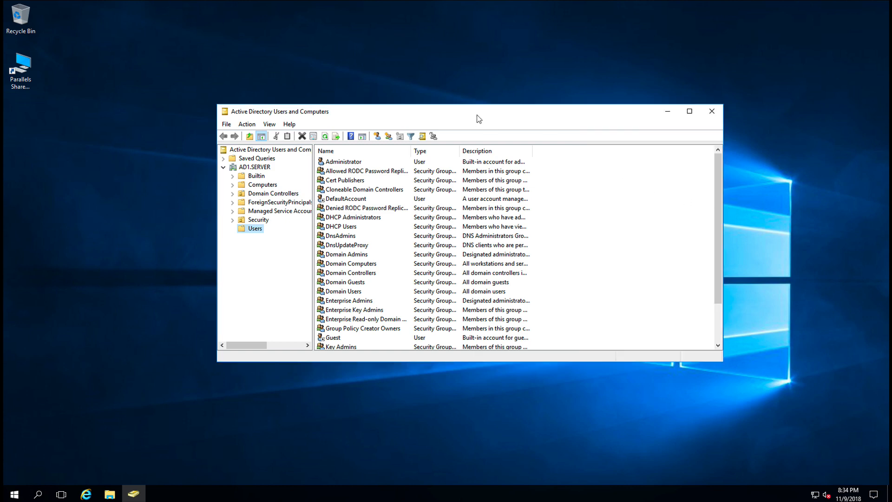
left_click_drag(476, 114, 445, 52)
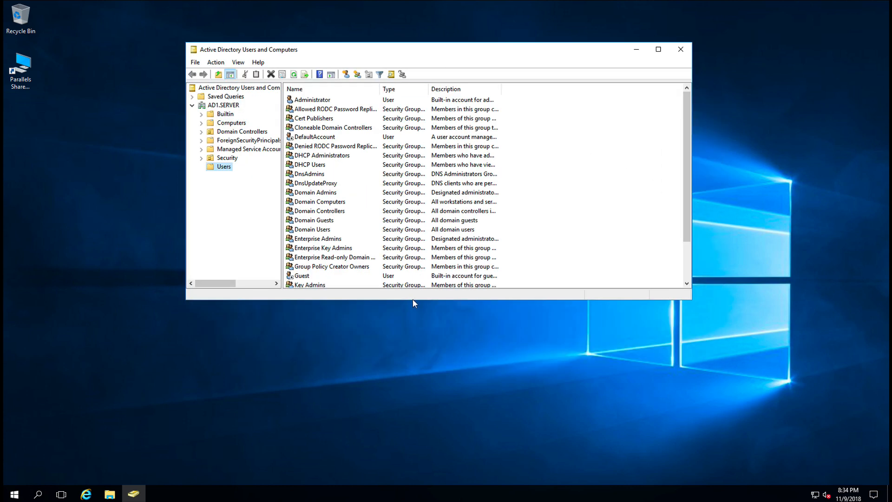
left_click_drag(413, 300, 404, 428)
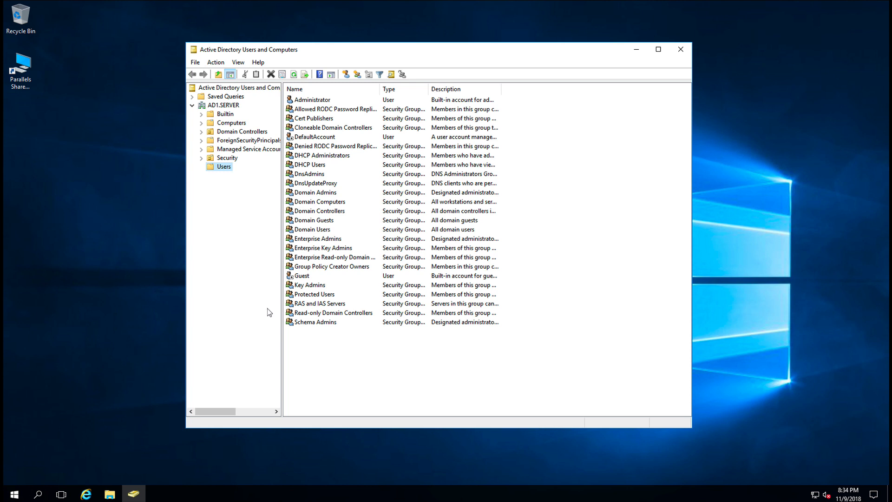
left_click_drag(282, 348, 318, 349)
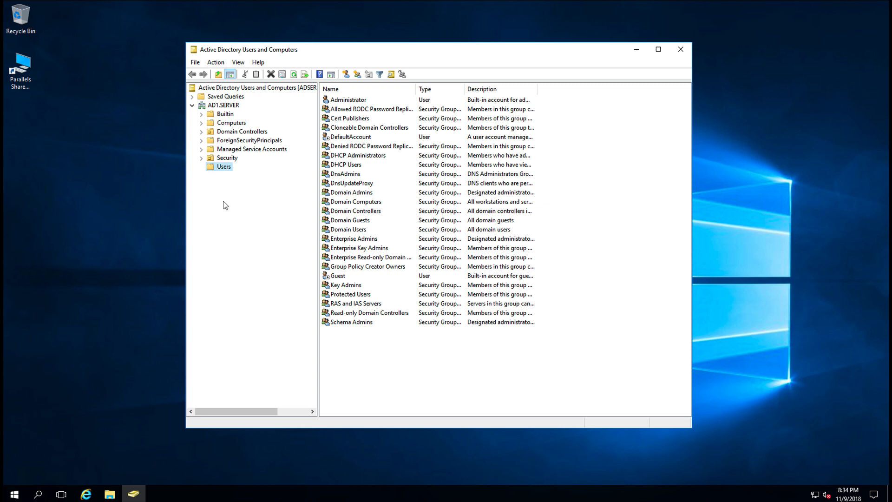
right_click(225, 167)
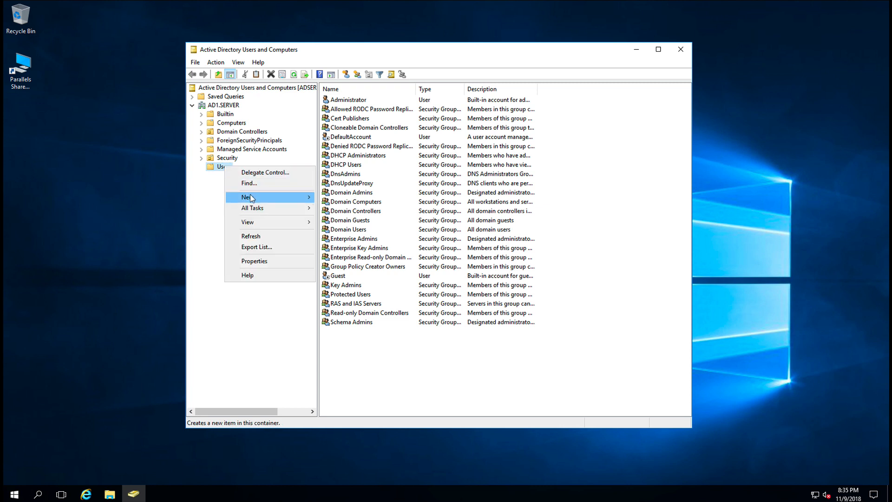
mouse_move(251, 197)
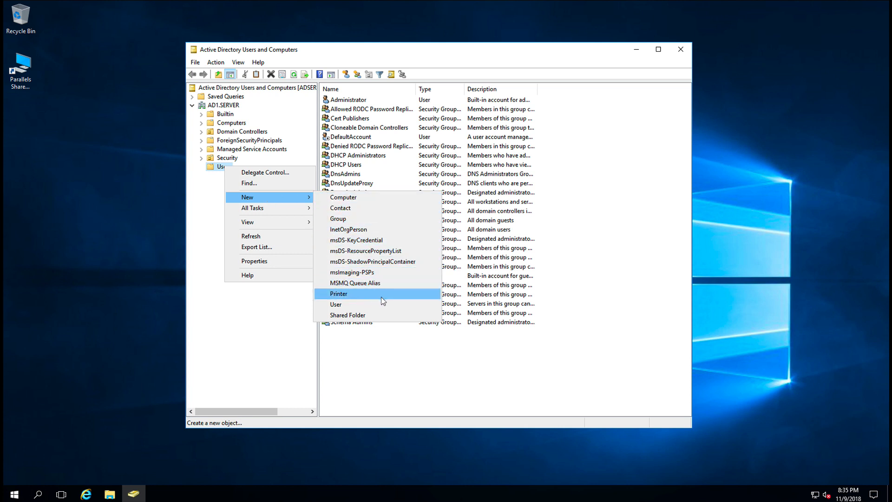
left_click(271, 327)
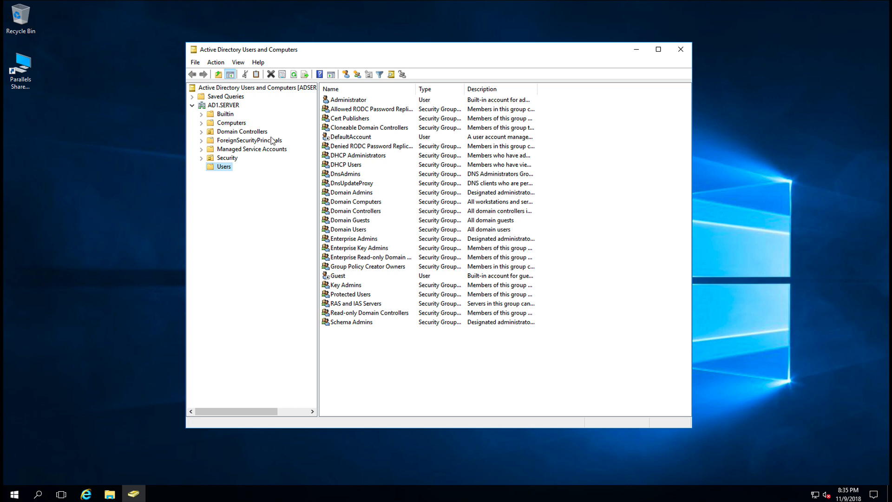
Create an organizational unit named "Company Users" directly under the AD1.SERVER domain, without protection from accidental deletion
right_click(238, 107)
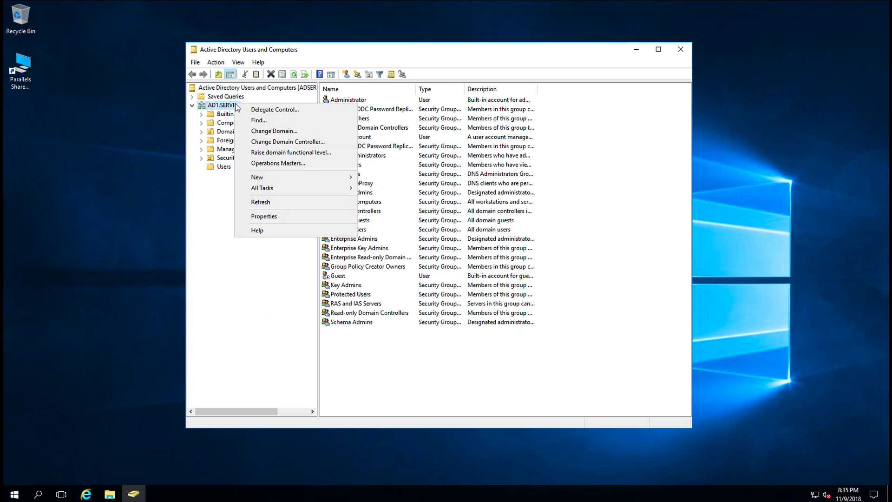
mouse_move(261, 181)
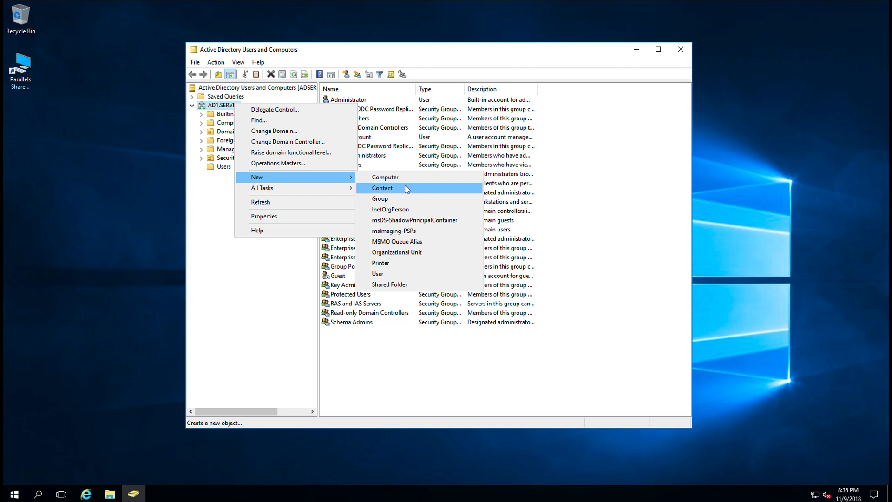
left_click(392, 252)
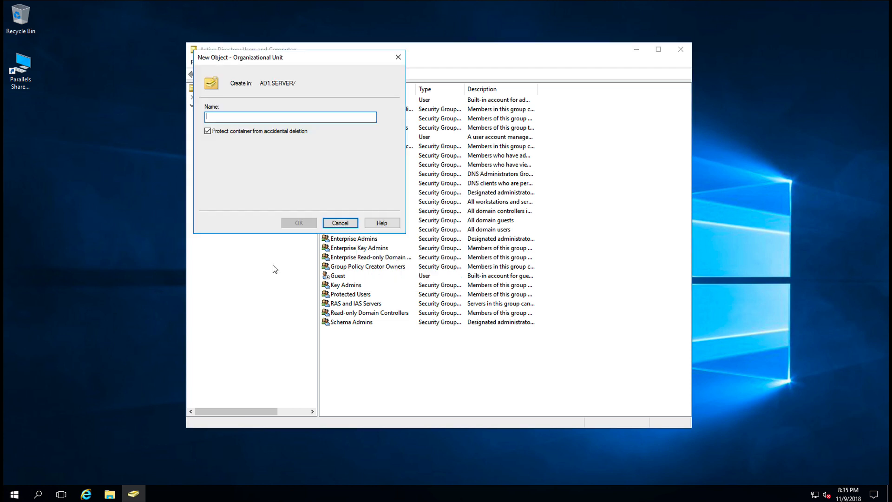
left_click(208, 132)
left_click(228, 118)
type("Comp")
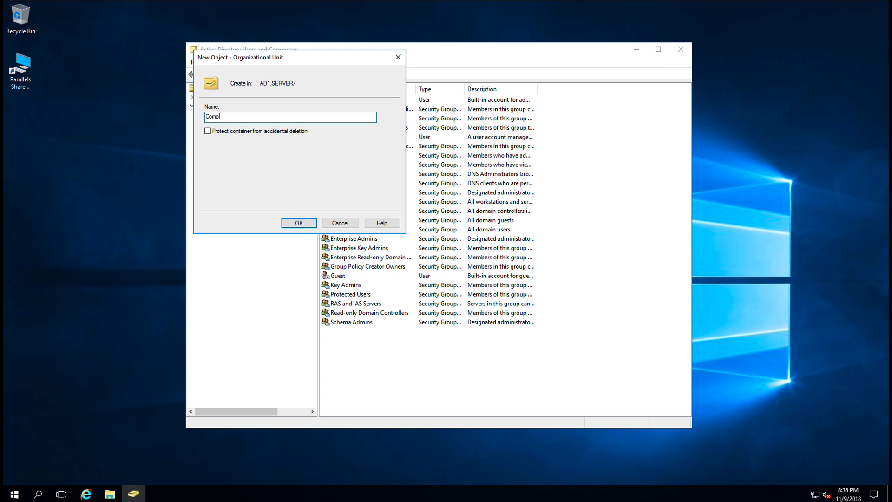
type("any Users")
left_click(293, 224)
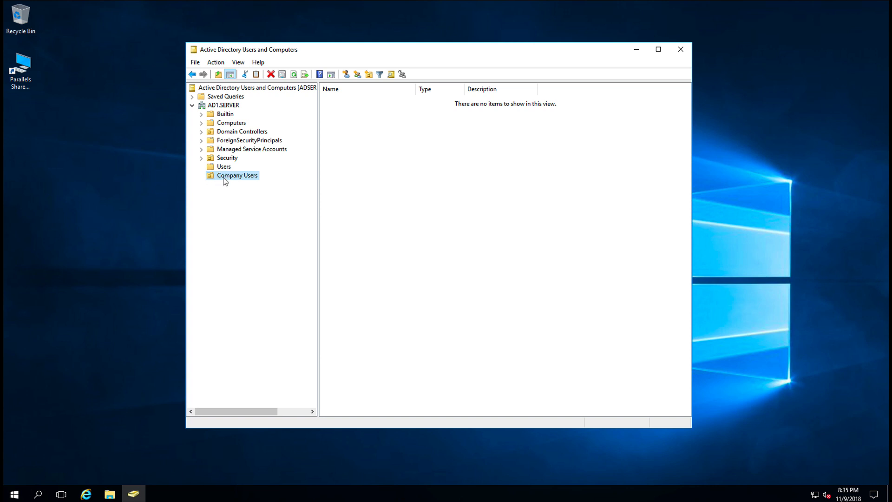
Create a "Finance" organizational unit inside Company Users, without protection from accidental deletion
right_click(224, 178)
mouse_move(238, 221)
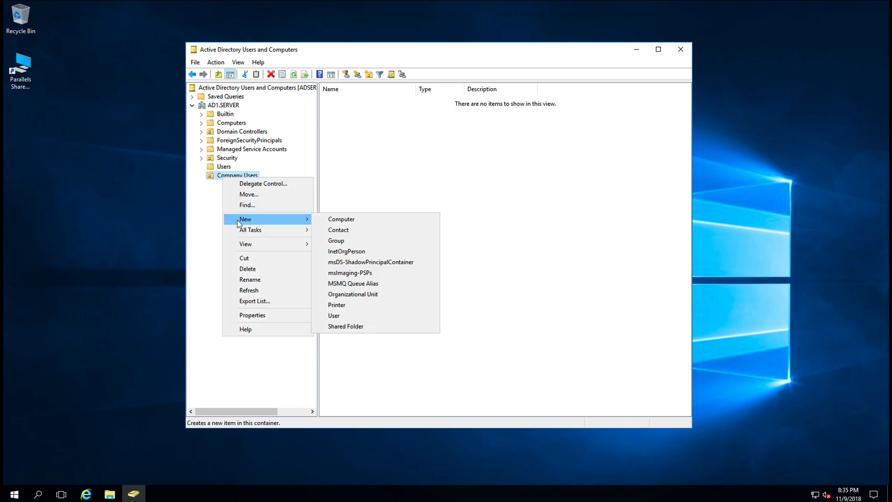
left_click(346, 297)
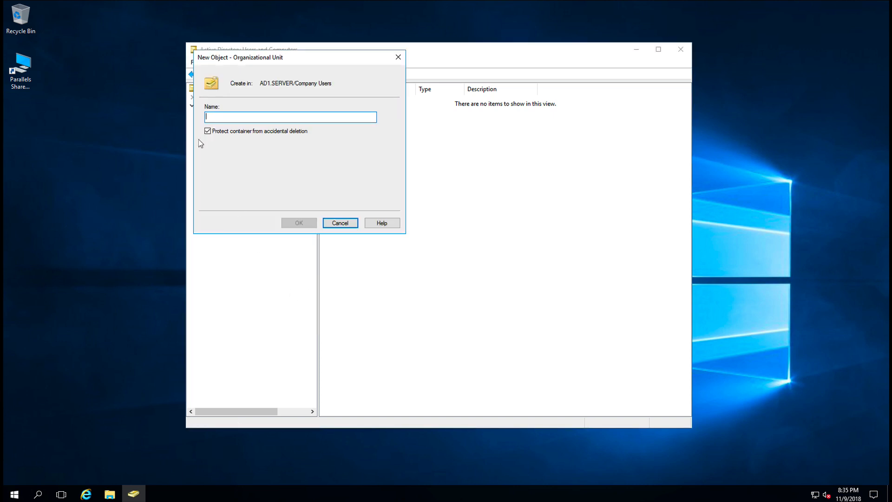
left_click(208, 132)
type("Finance")
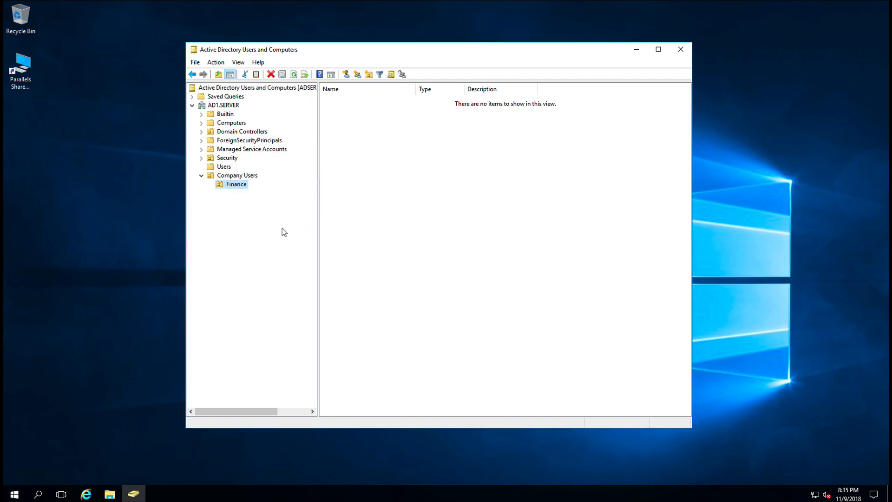
Create an "HR Department" organizational unit inside Company Users, without protection from accidental deletion
right_click(247, 176)
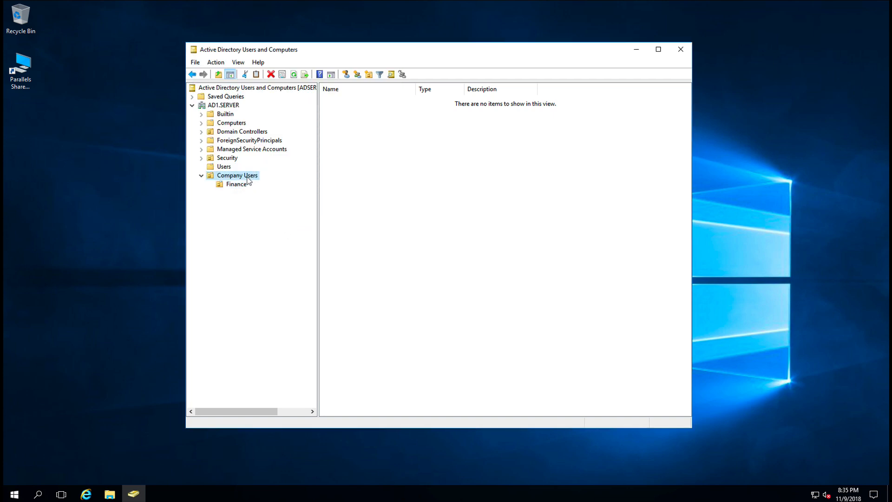
mouse_move(266, 220)
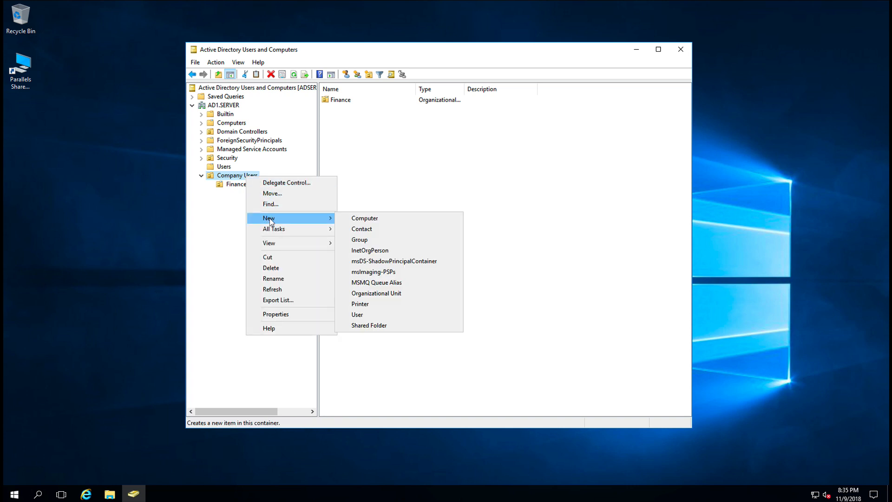
left_click(380, 293)
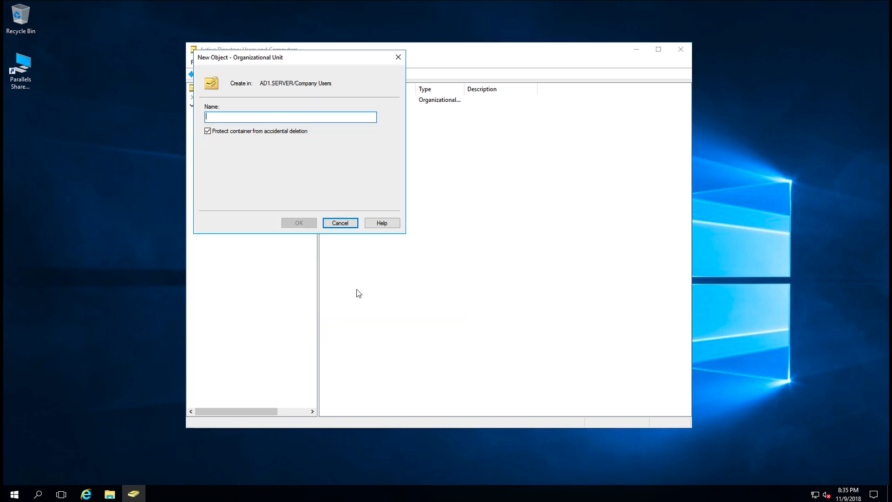
left_click(207, 132)
left_click_drag(367, 166, 380, 172)
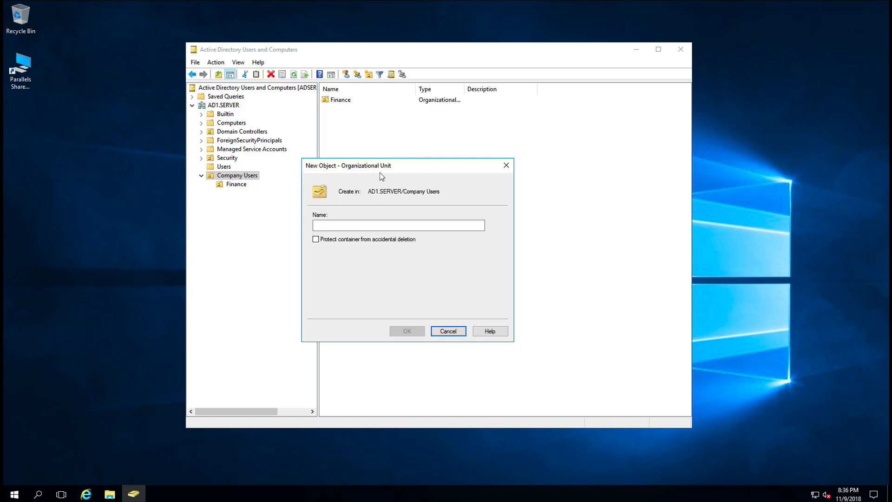
left_click(359, 226)
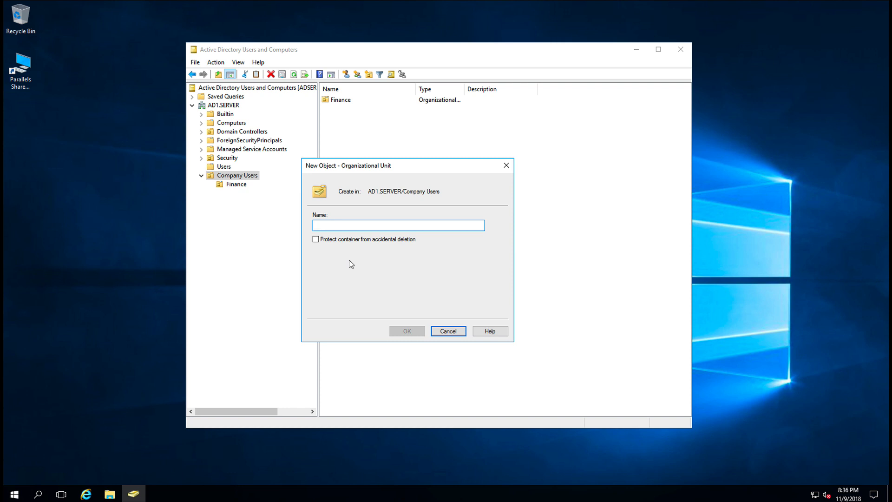
type("HR ")
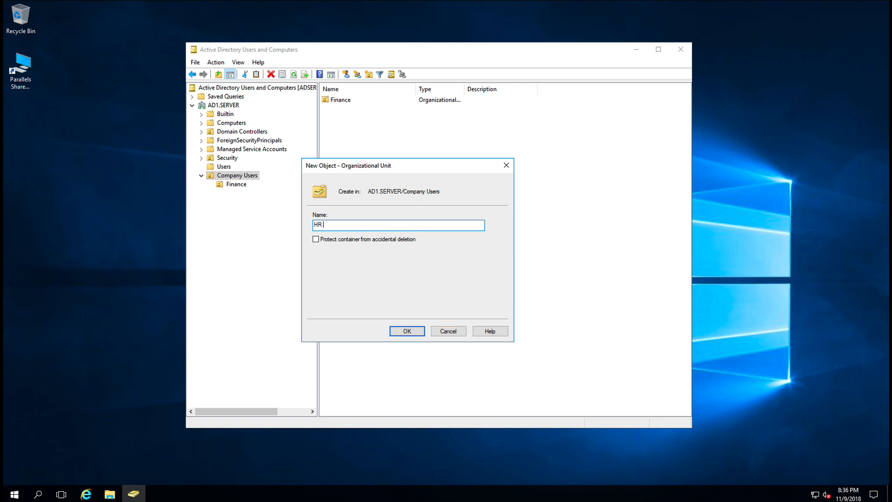
type("Department")
left_click(408, 331)
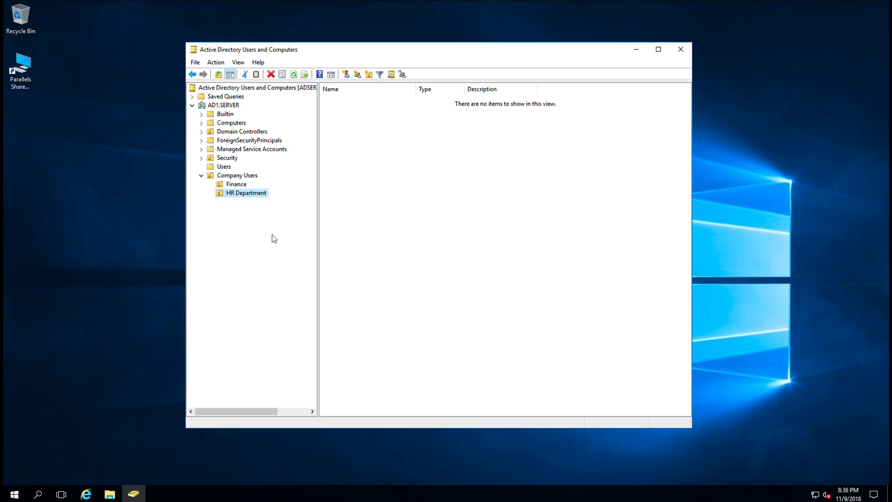
Create a "Subs" organizational unit inside Company Users, without protection from accidental deletion
right_click(252, 175)
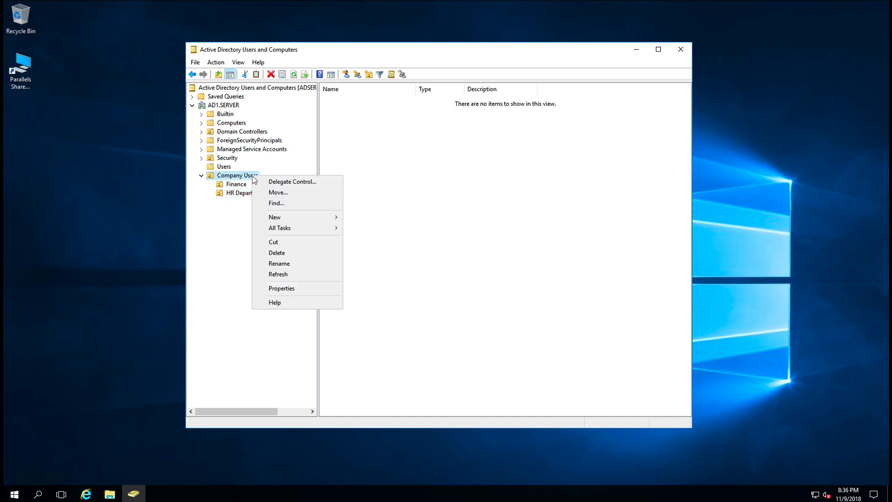
mouse_move(273, 218)
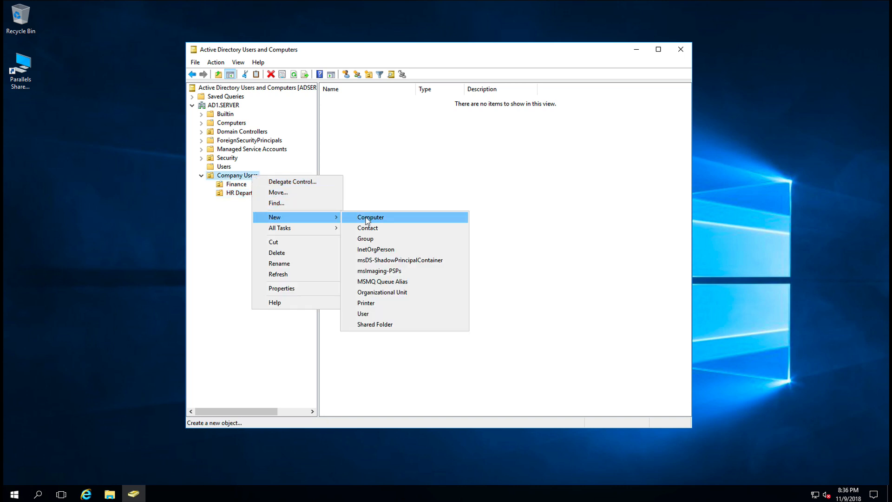
left_click(378, 292)
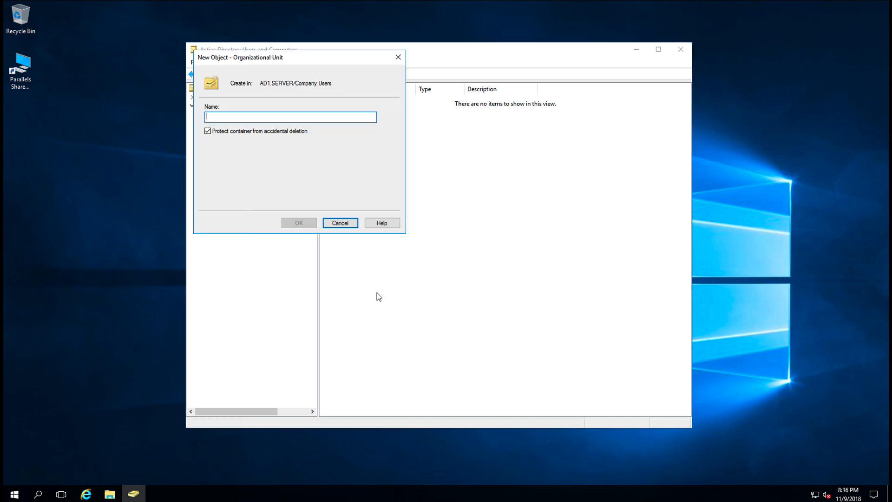
left_click_drag(264, 62, 383, 188)
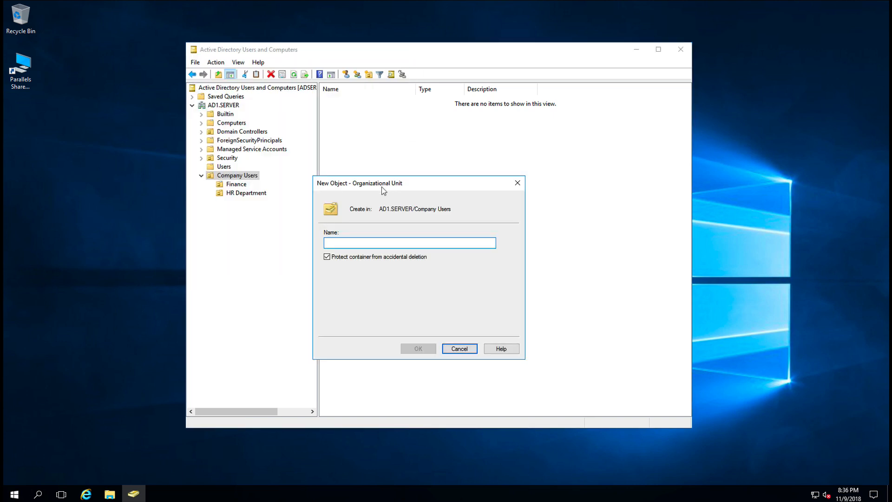
left_click(327, 258)
type("Subs")
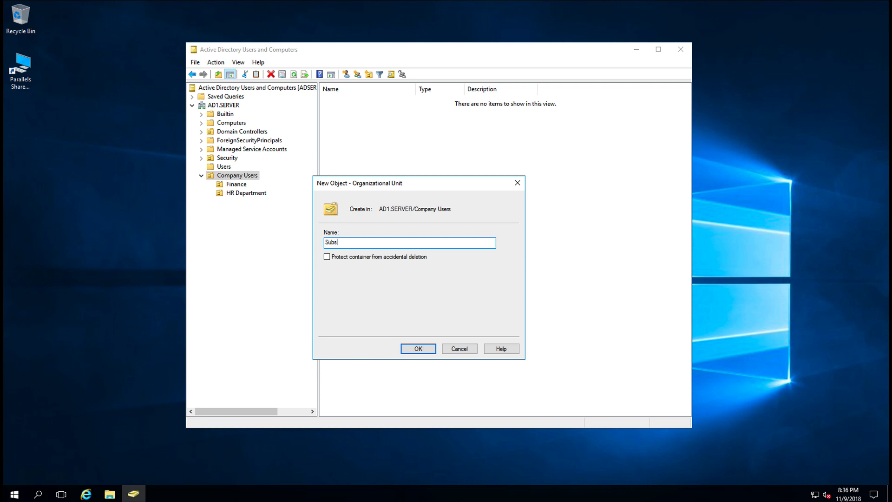
left_click(418, 349)
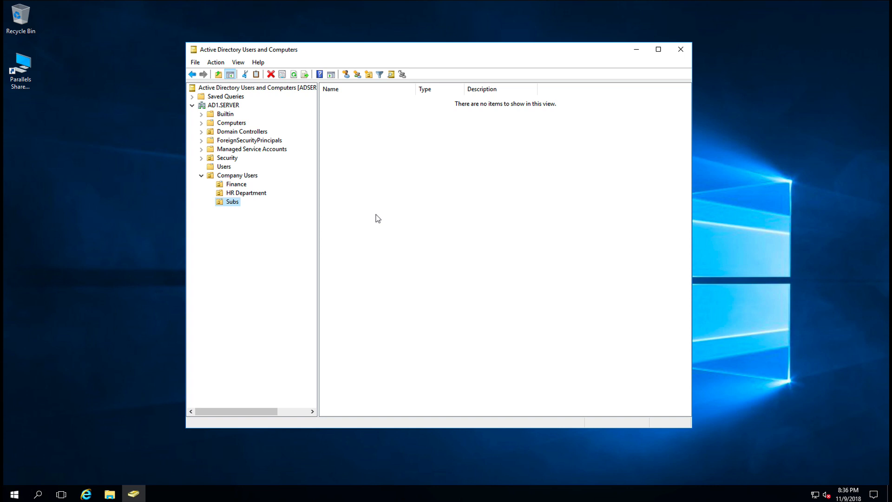
Create a "Contractors" organizational unit inside Company Users, without protection from accidental deletion
right_click(252, 176)
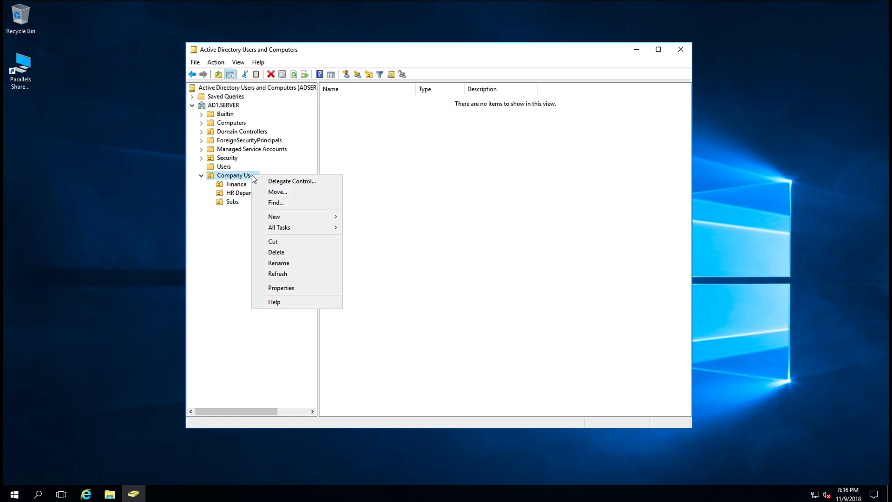
mouse_move(274, 217)
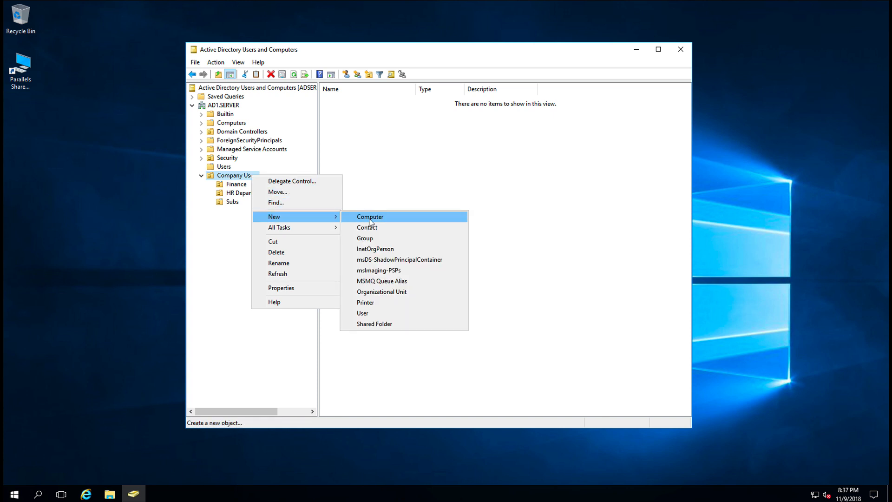
left_click(379, 294)
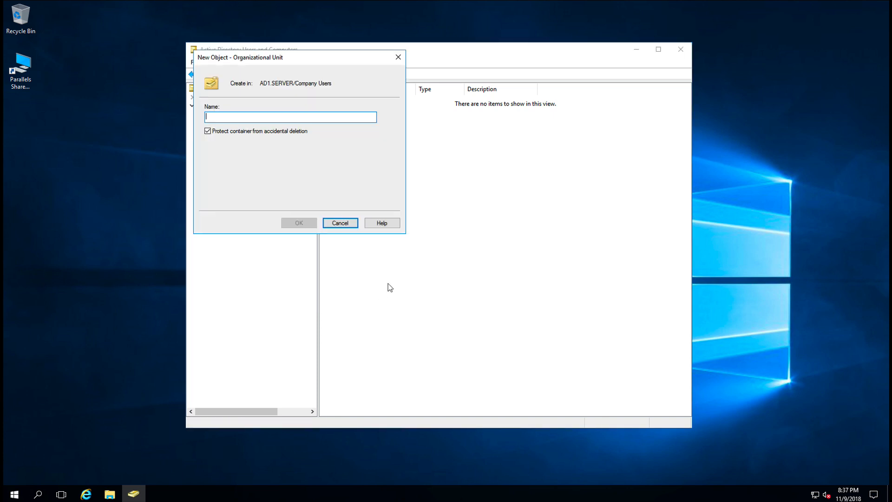
type("Cont")
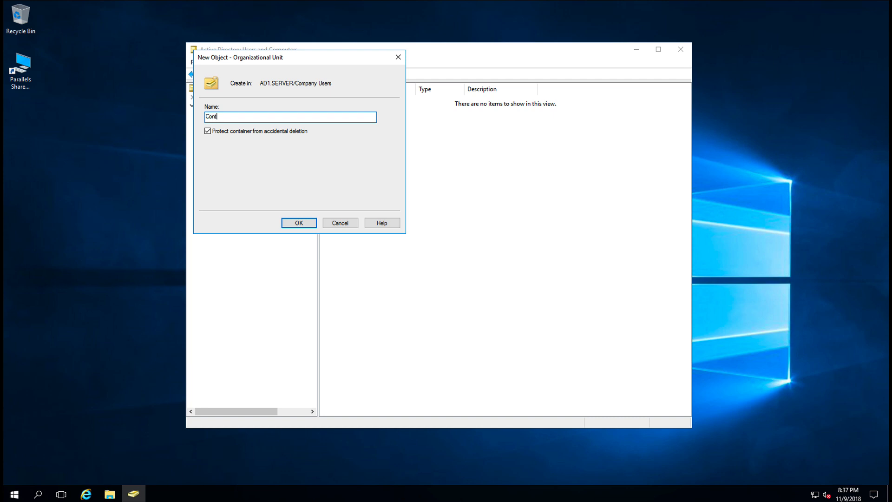
type("ractors")
left_click(208, 132)
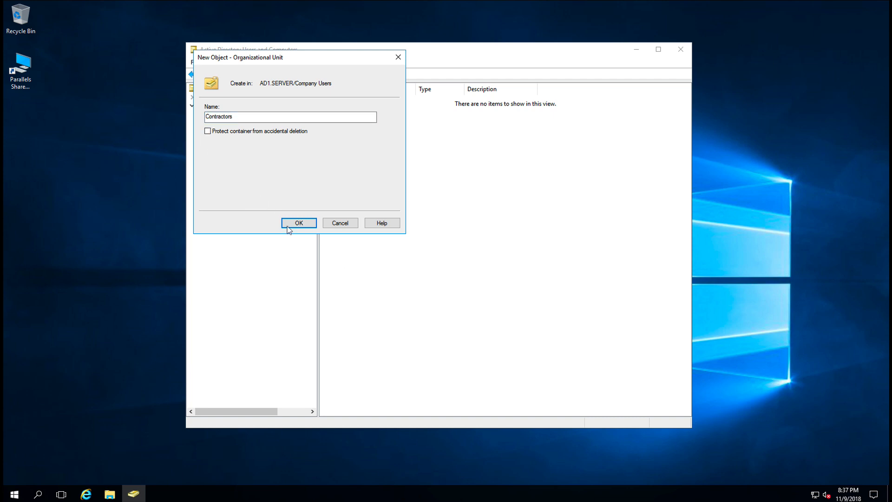
left_click(299, 223)
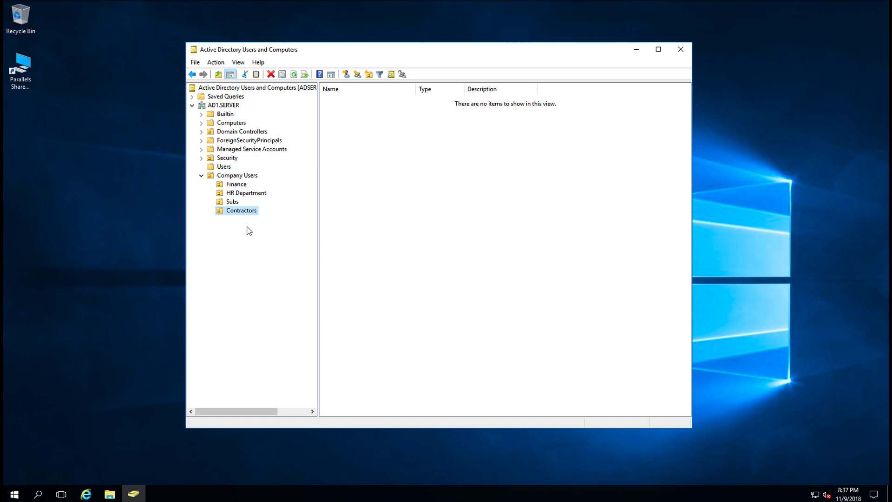
Create a "Company Computers" organizational unit directly under the AD1.SERVER domain, without protection from accidental deletion
left_click(201, 123)
left_click(228, 124)
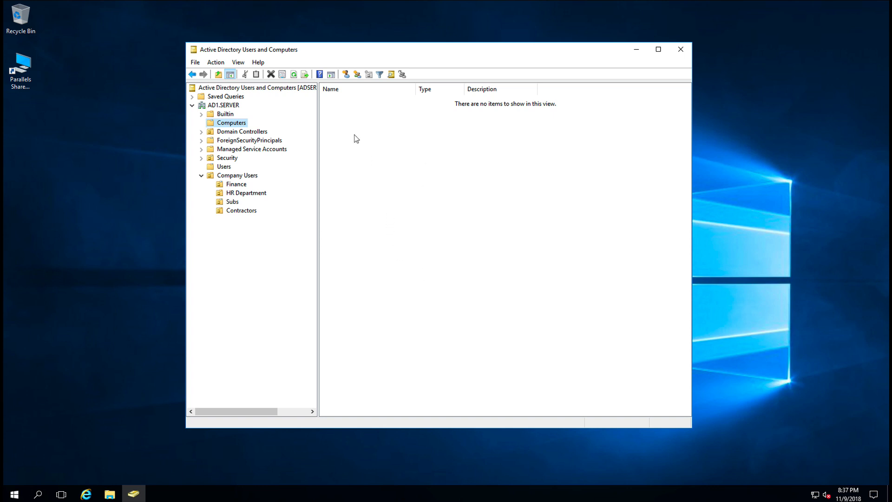
right_click(236, 107)
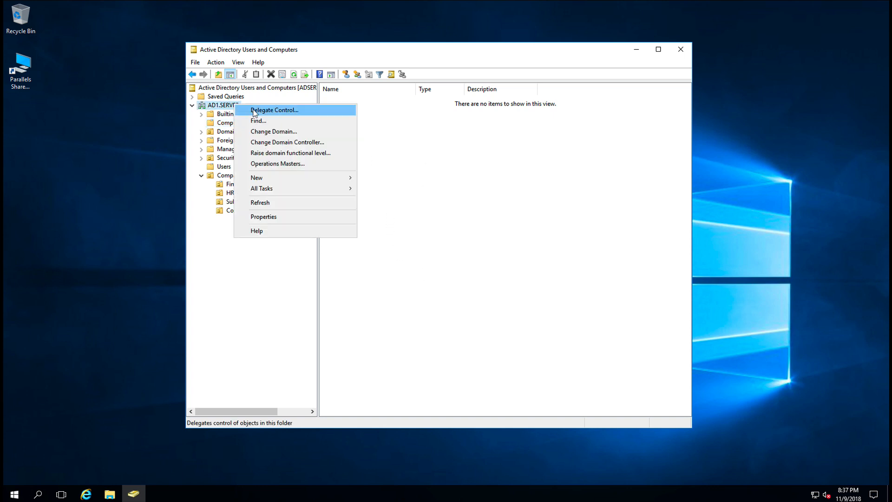
mouse_move(266, 189)
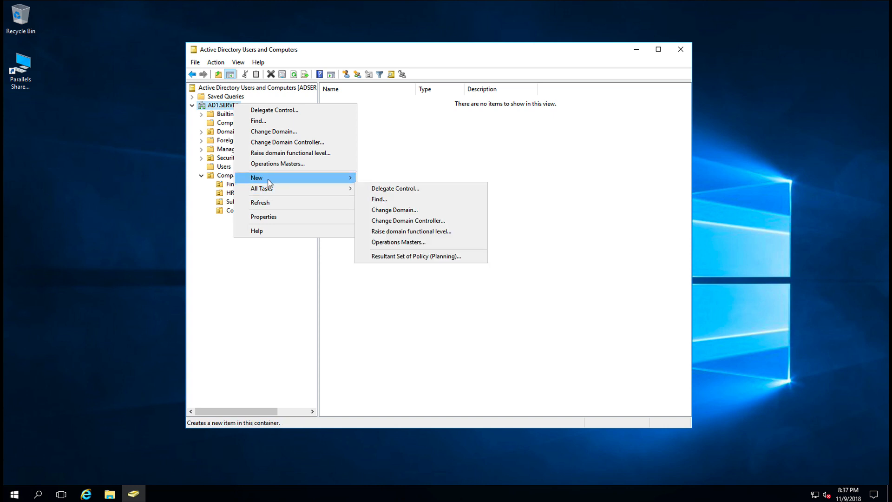
left_click(396, 254)
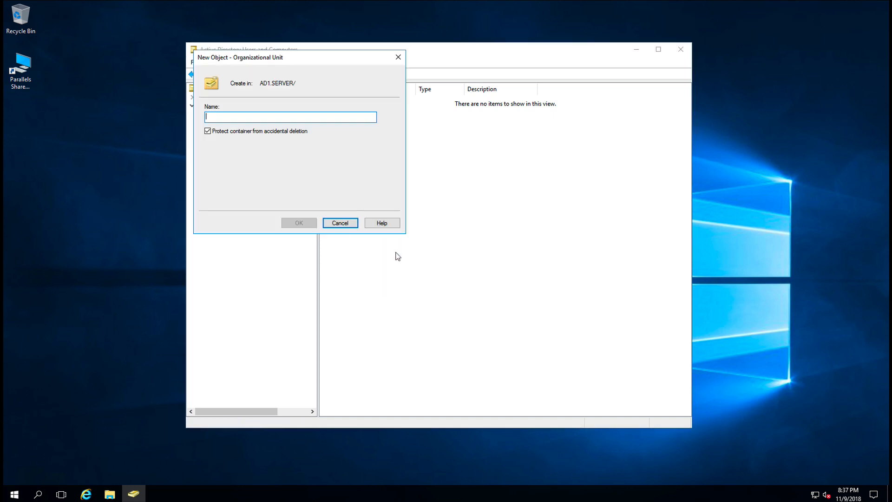
type("Company")
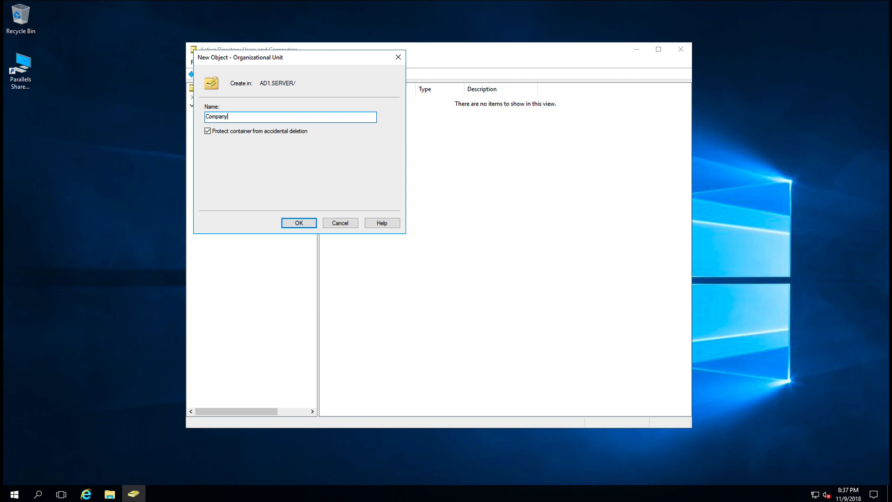
type(" Computers")
left_click(208, 132)
left_click(286, 222)
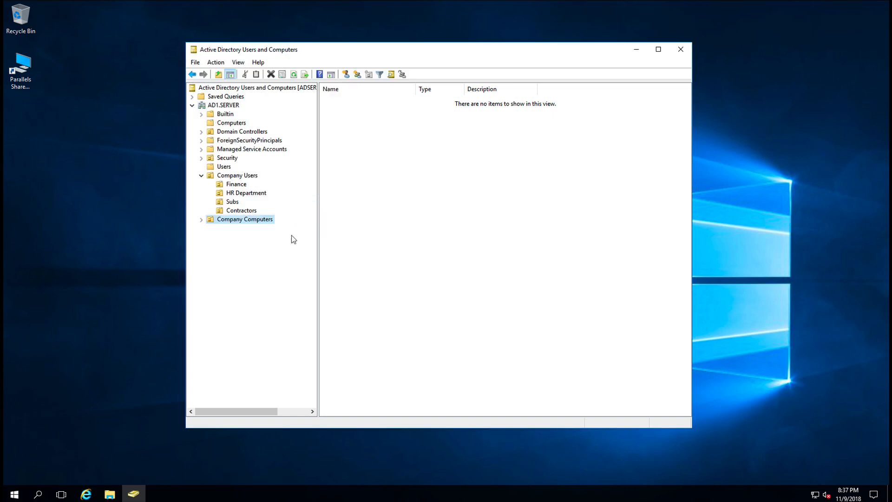
Create an "HR" organizational unit inside Company Computers, without protection from accidental deletion
right_click(253, 221)
mouse_move(342, 264)
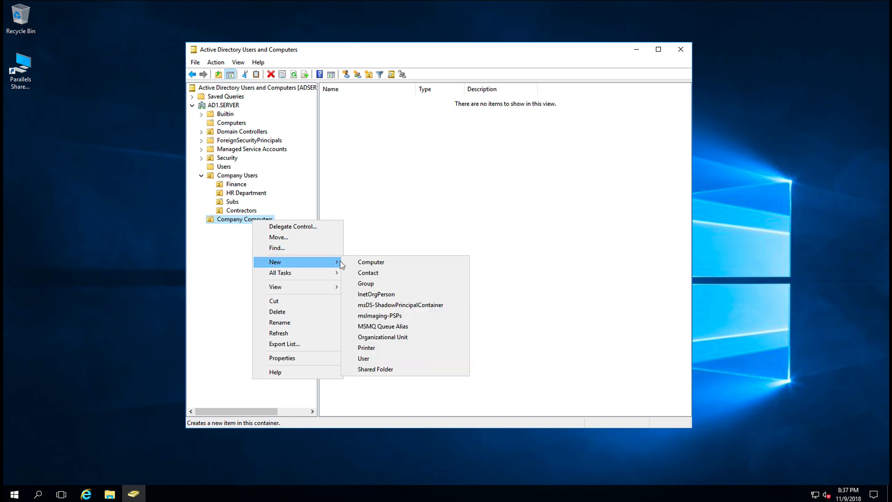
left_click(372, 338)
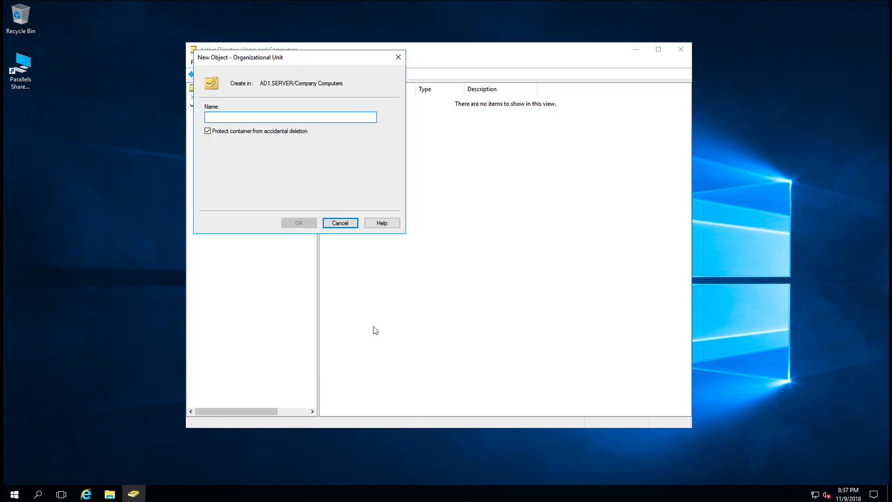
left_click(208, 131)
left_click(229, 119)
type("HR")
left_click(293, 222)
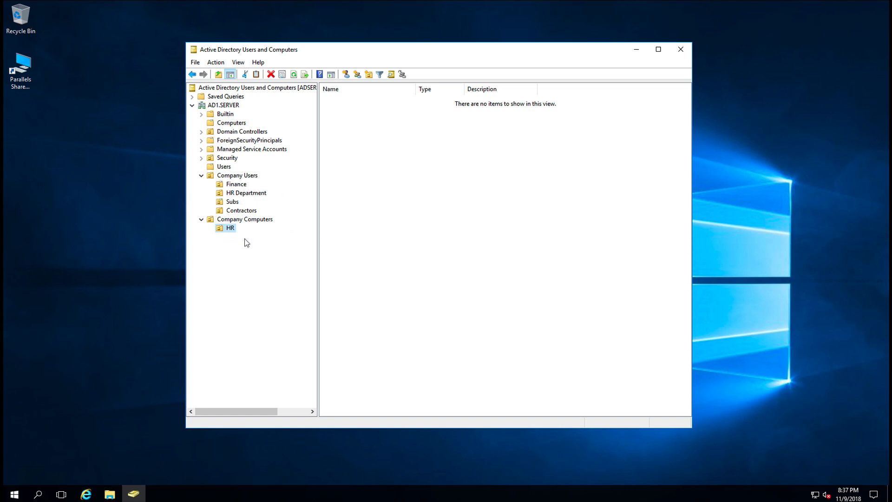
Rename the HR organizational unit under Company Computers as "HR Department"
right_click(233, 233)
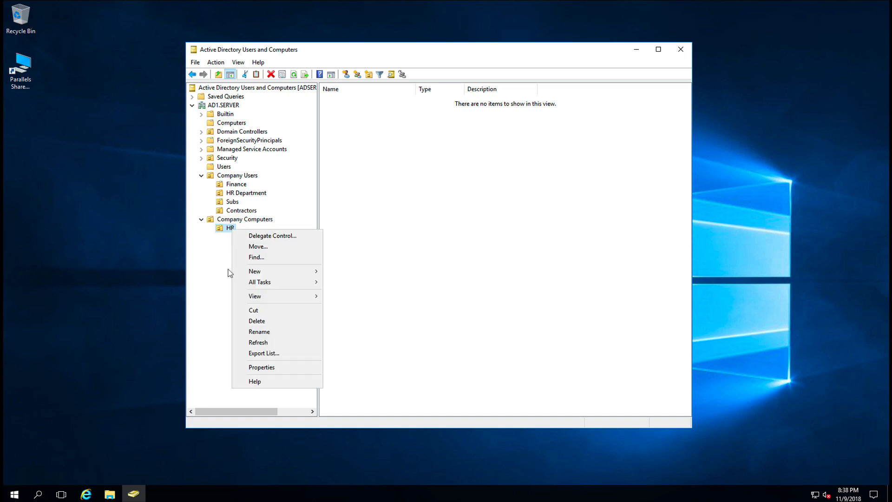
left_click(248, 332)
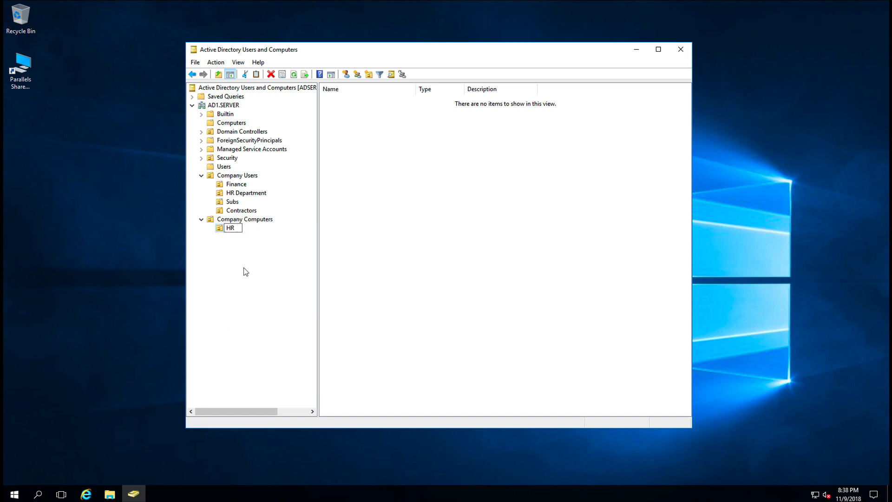
type("Department")
key("Return")
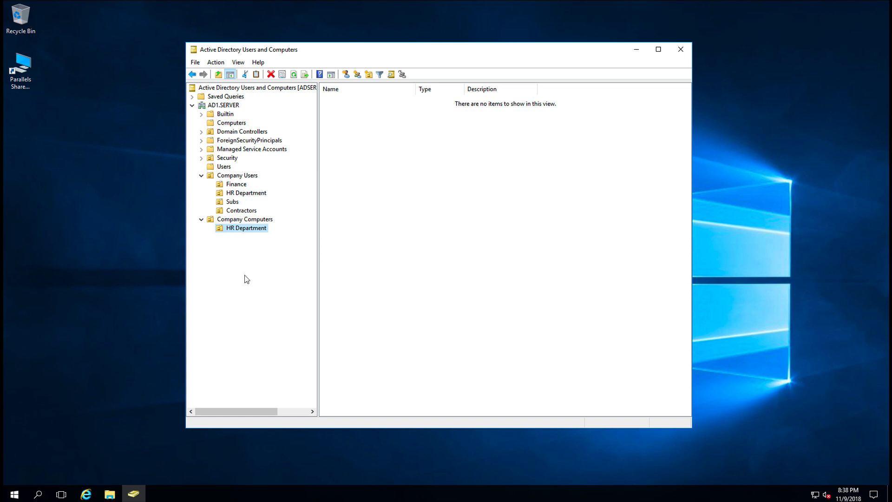
Create a "Company Sites" organizational unit directly under the AD1.SERVER domain, without protection from accidental deletion
right_click(235, 106)
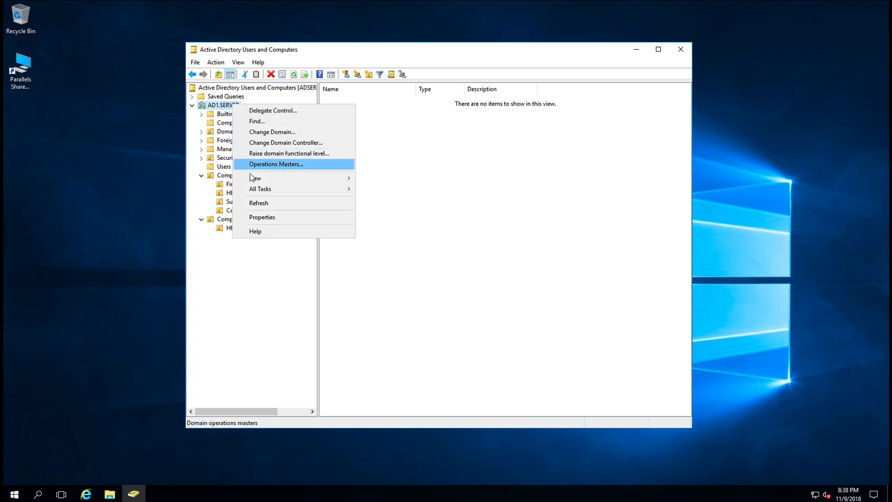
mouse_move(263, 180)
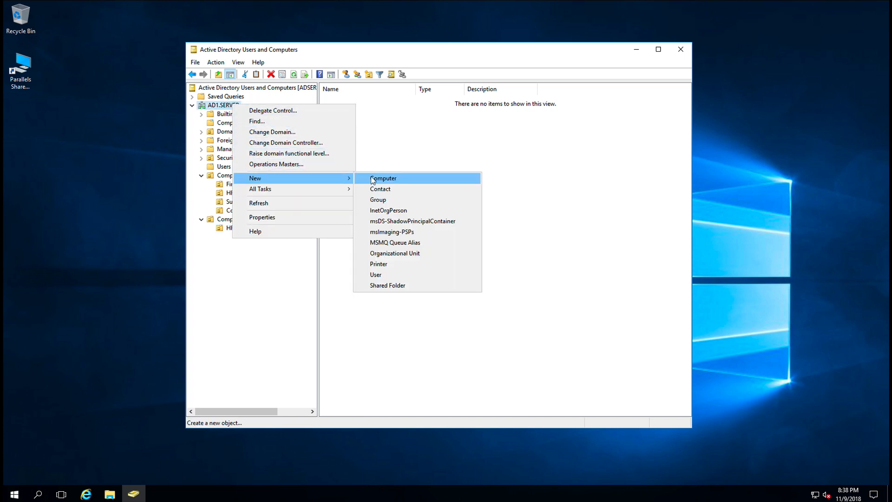
left_click(386, 254)
left_click(208, 131)
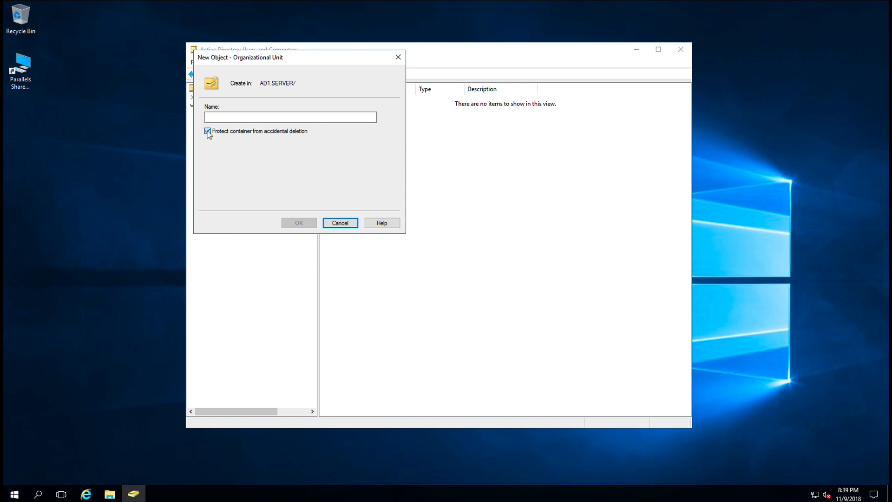
left_click(219, 118)
type("UK Site")
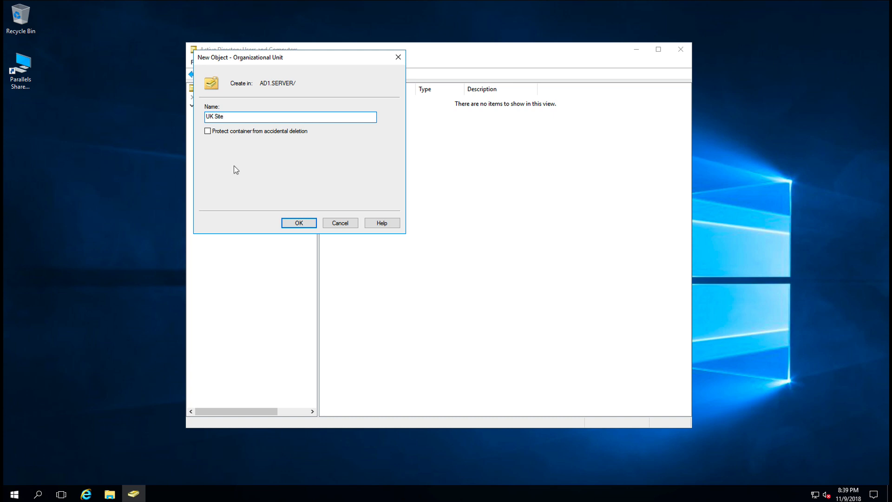
key("BackSpace")
key("BackSpace")
key("BackSpace")
key("BackSpace")
key("BackSpace")
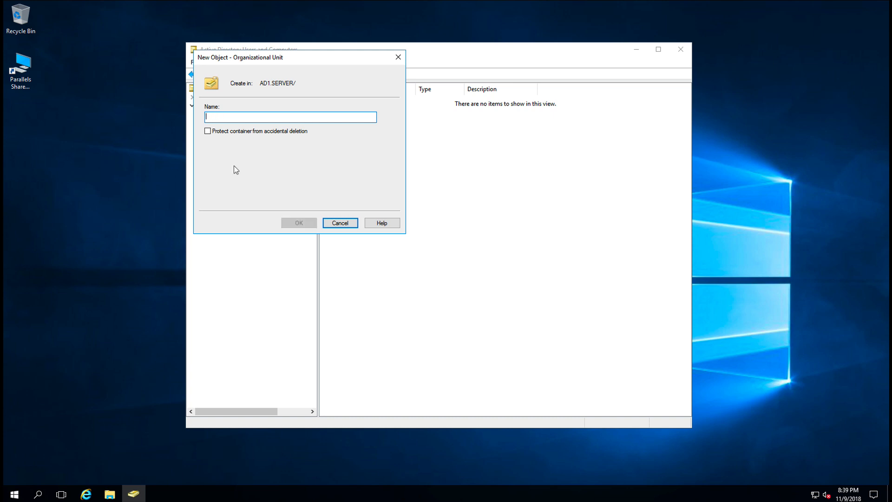
type("an")
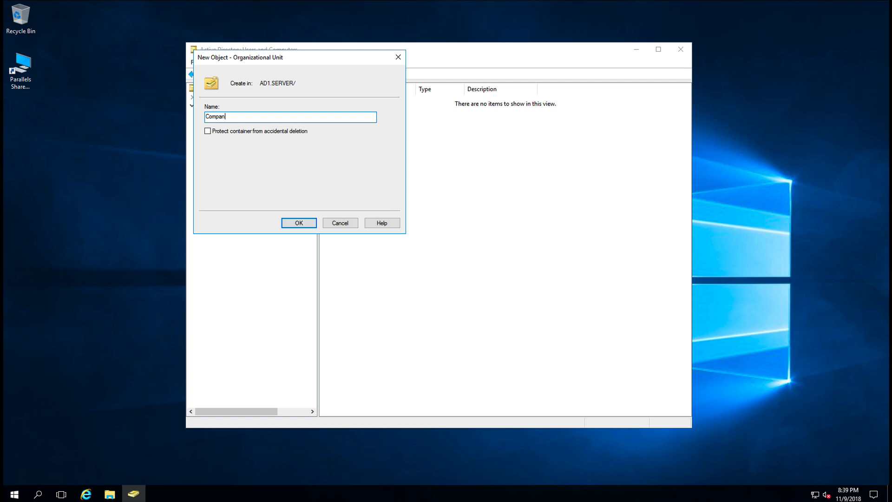
type("y Sites")
left_click(298, 223)
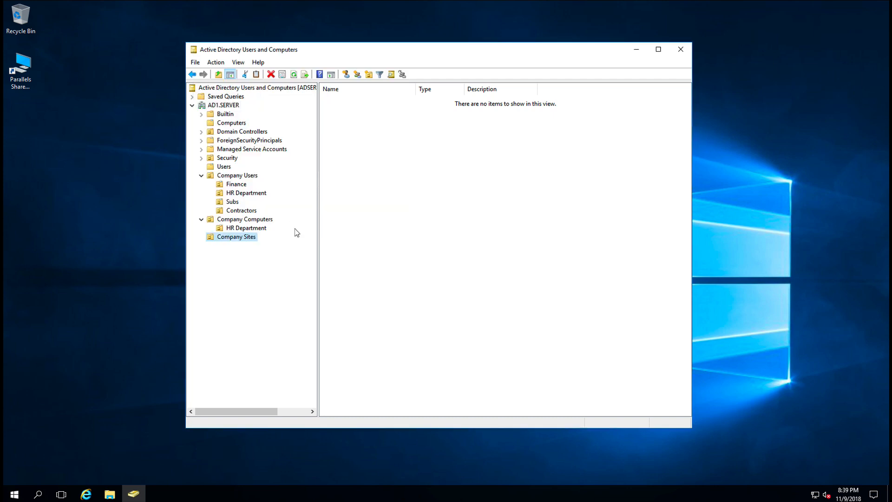
Create a "UK Site" organizational unit inside Company Sites, without protection from accidental deletion
right_click(242, 239)
mouse_move(263, 279)
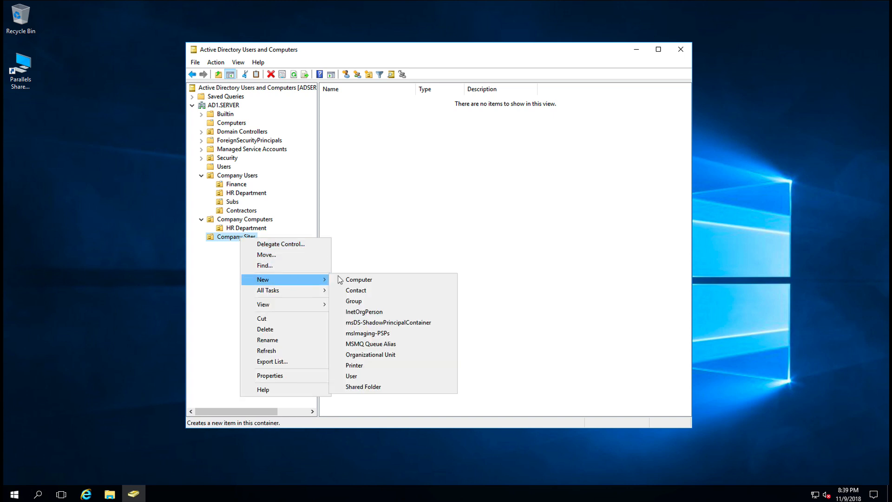
left_click(357, 354)
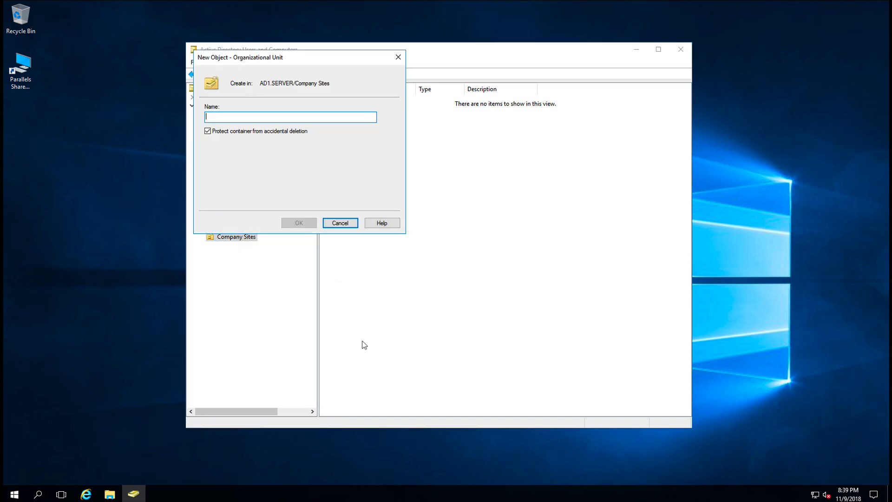
type("UK Site")
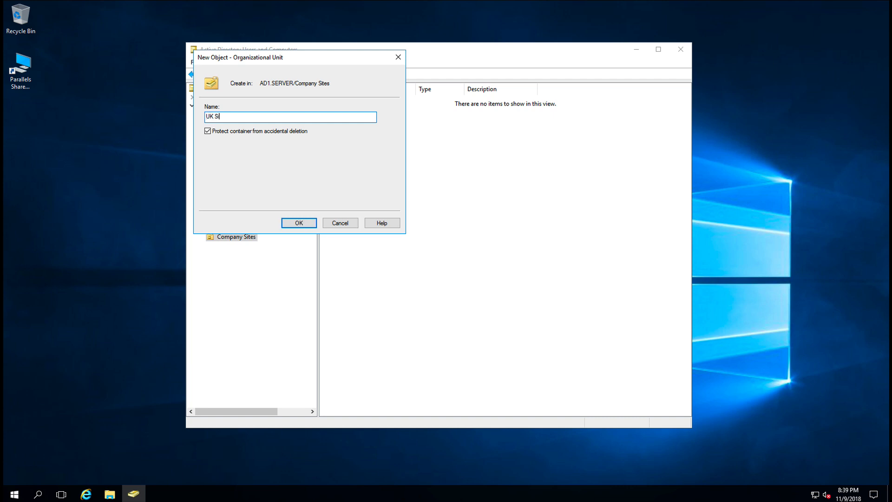
left_click(208, 131)
left_click(298, 223)
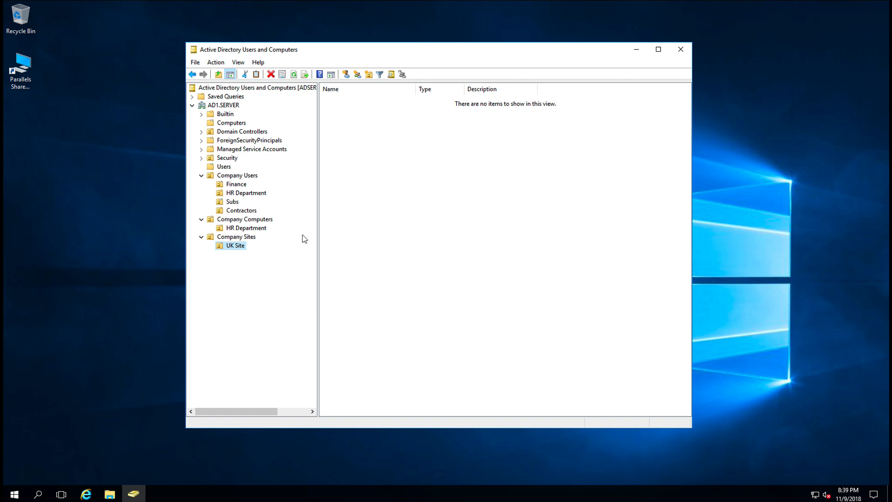
Create a "USA" organizational unit inside Company Sites, without protection from accidental deletion
right_click(258, 240)
mouse_move(279, 279)
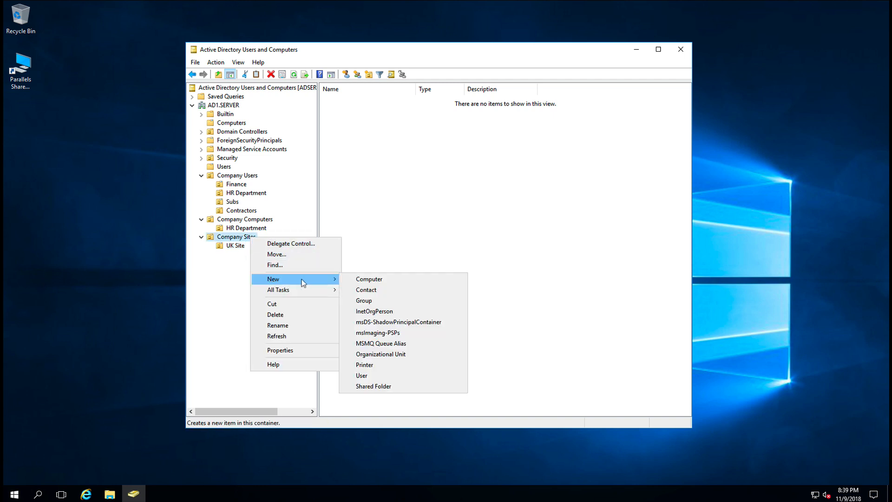
left_click(365, 355)
left_click(208, 132)
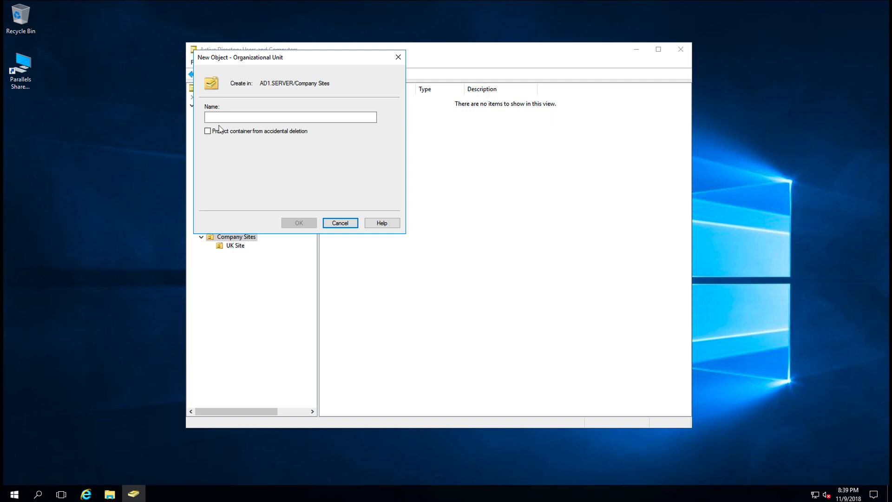
type("USA")
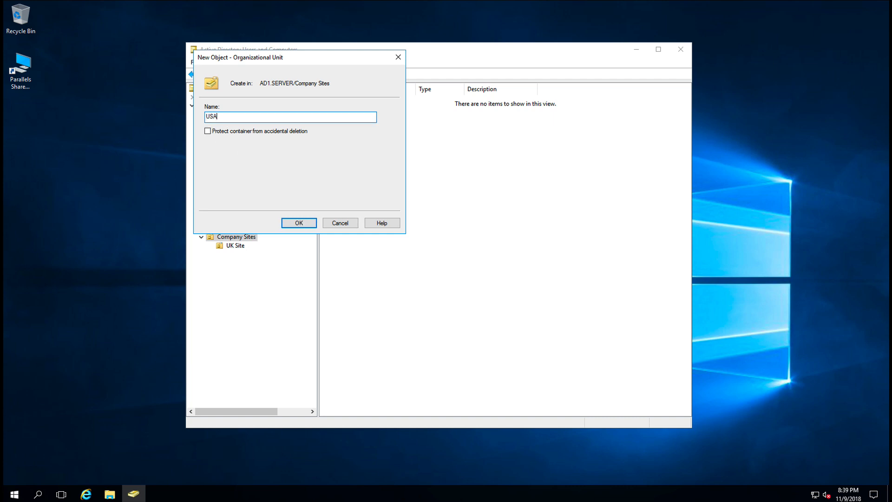
left_click(299, 222)
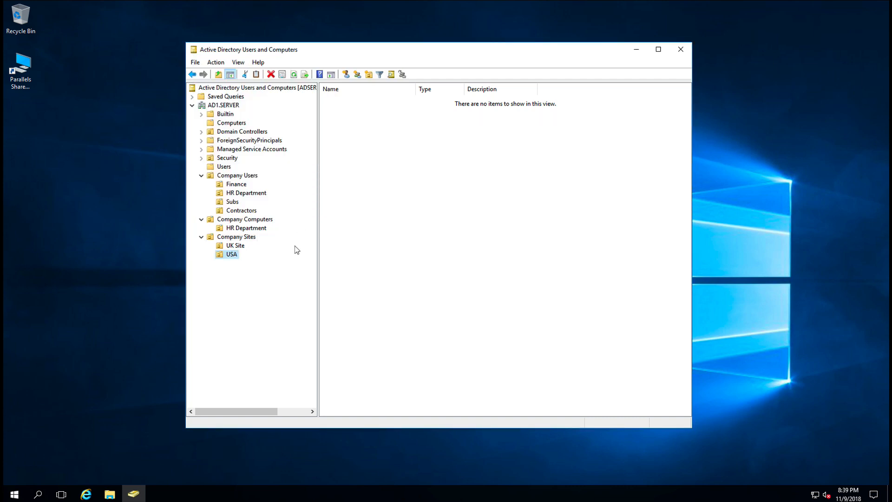
Create a "Users" organizational unit inside UK Site, without protection from accidental deletion
right_click(241, 248)
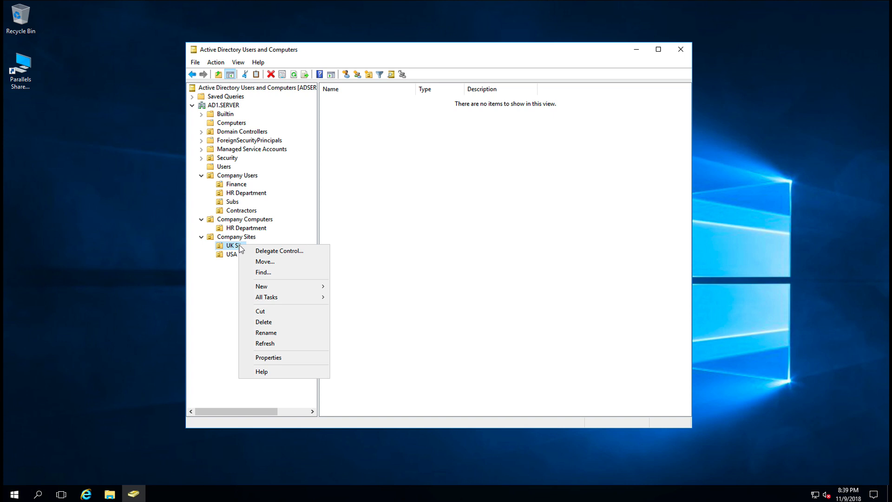
mouse_move(260, 287)
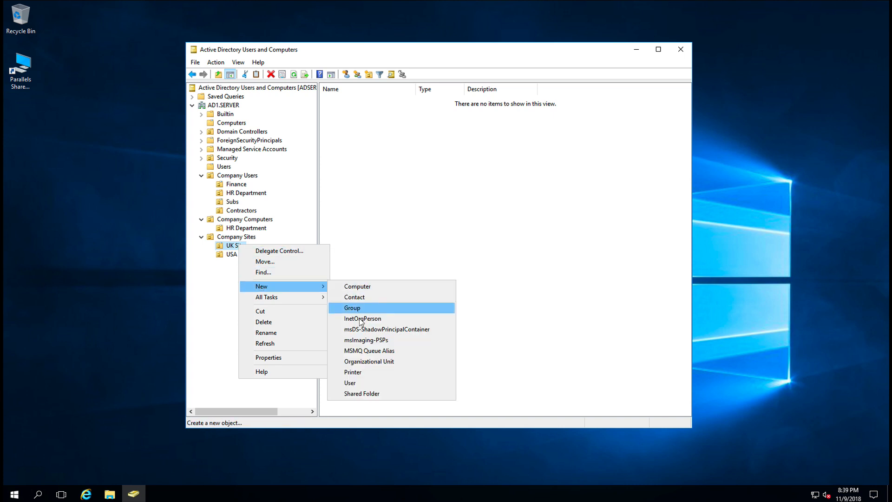
left_click(357, 363)
left_click(209, 132)
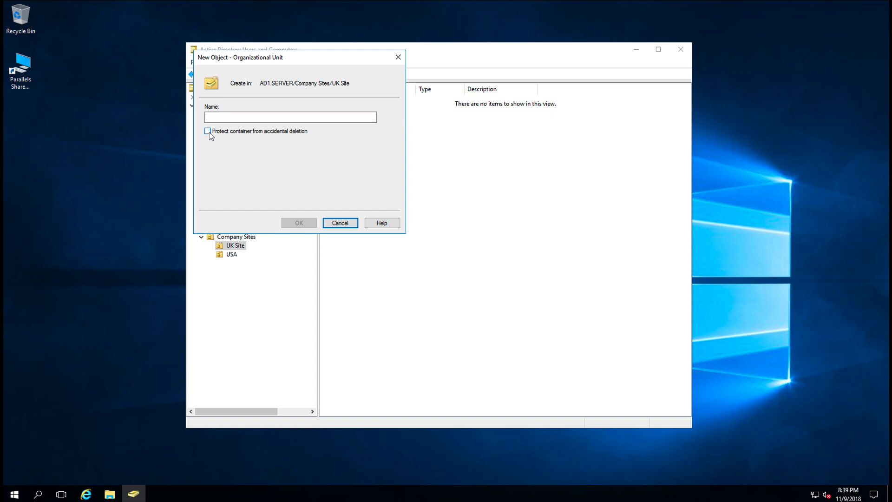
left_click(231, 118)
type("Users")
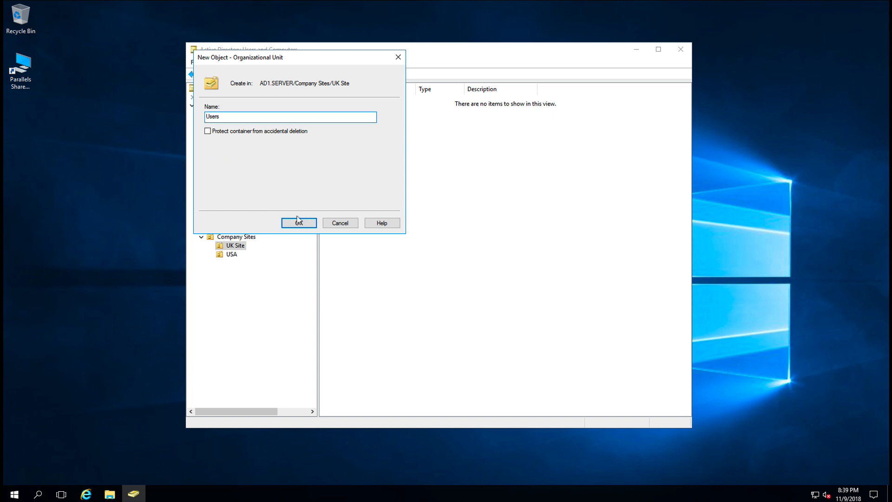
left_click(299, 224)
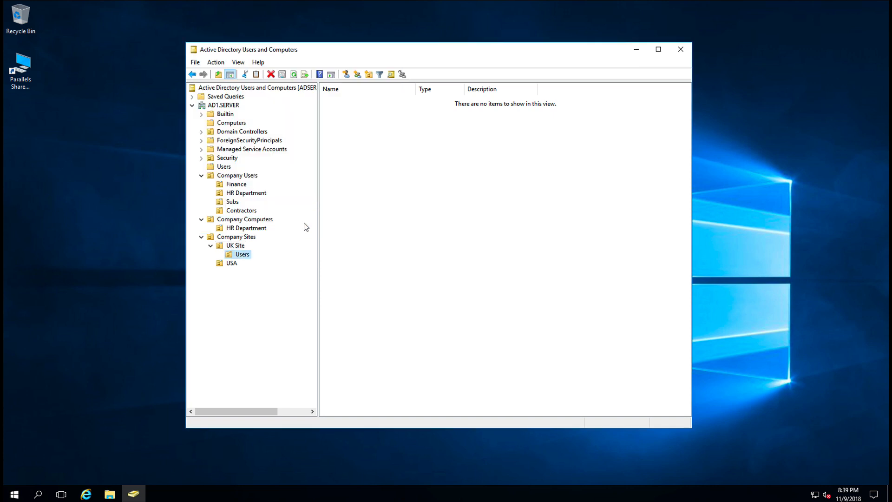
Create a "Computers" organizational unit inside UK Site, without protection from accidental deletion
left_click(242, 247)
right_click(241, 247)
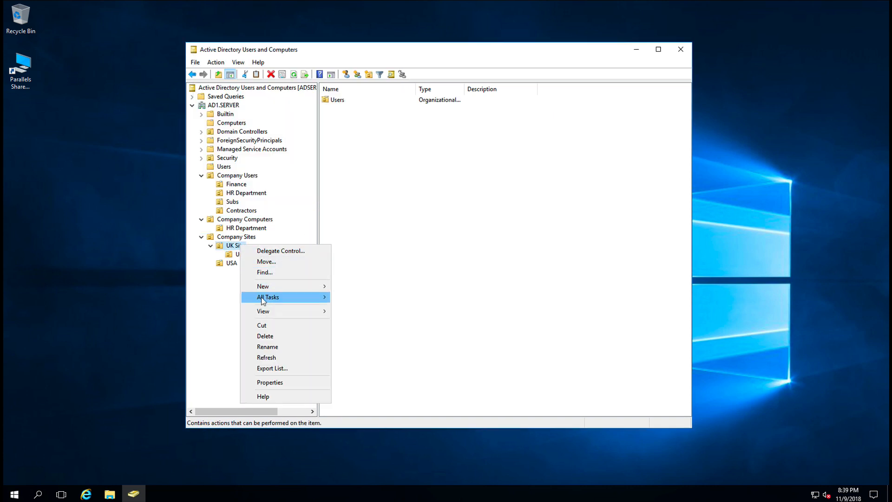
mouse_move(267, 291)
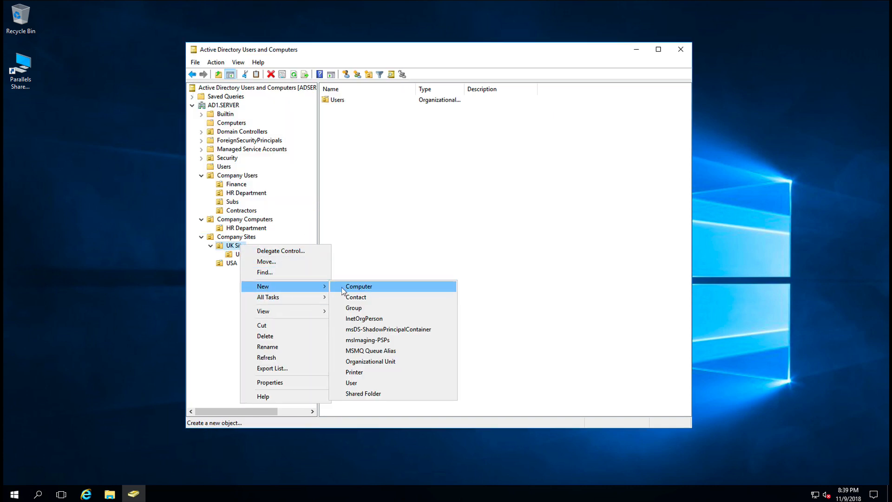
left_click(361, 363)
left_click(208, 131)
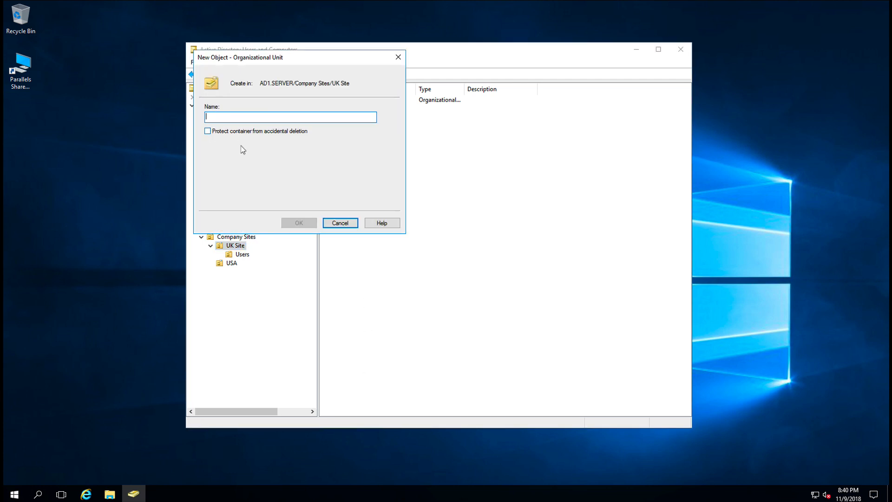
type("Computers")
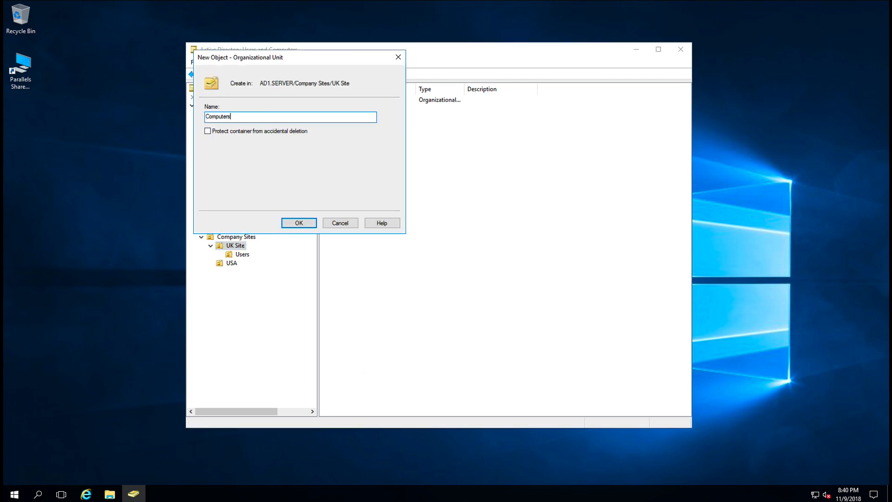
left_click(298, 223)
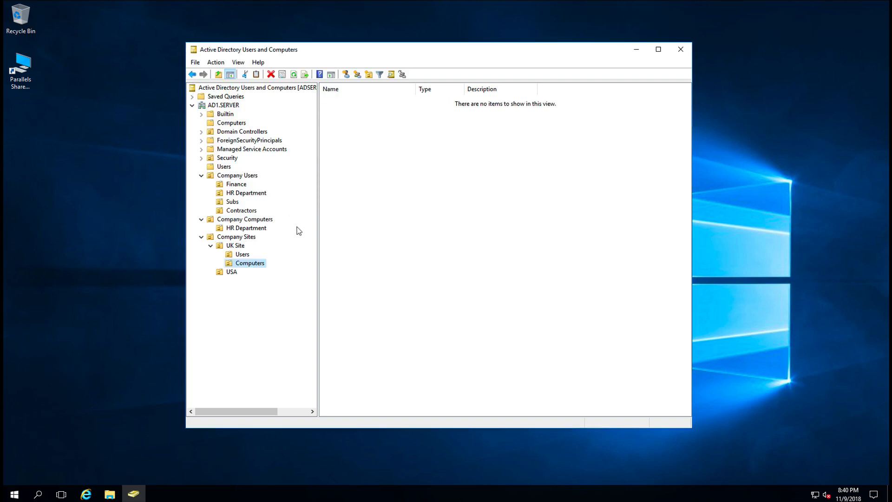
left_click(243, 254)
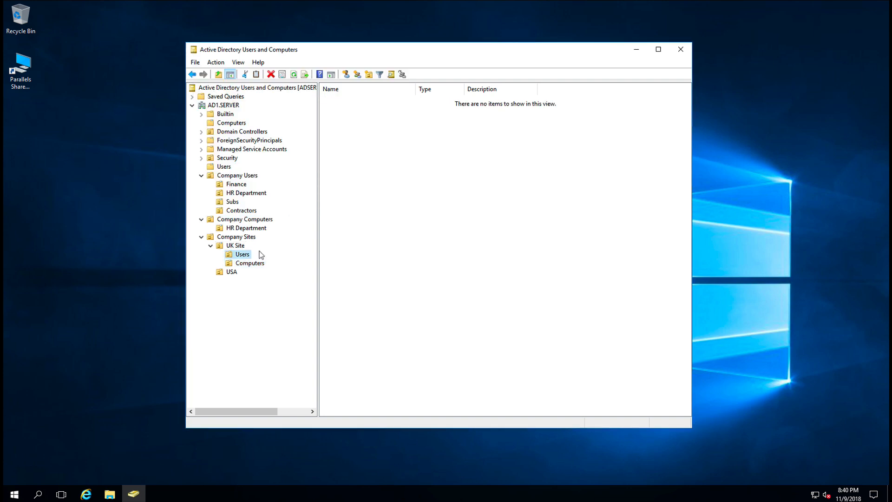
left_click(254, 264)
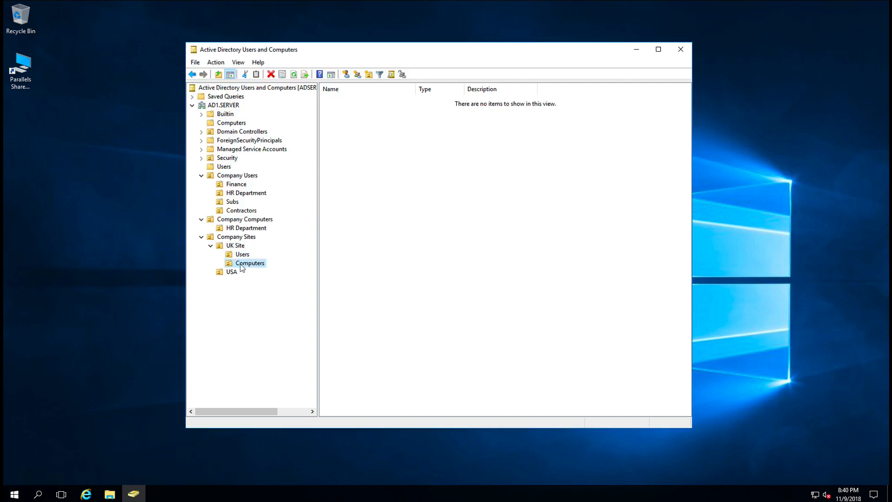